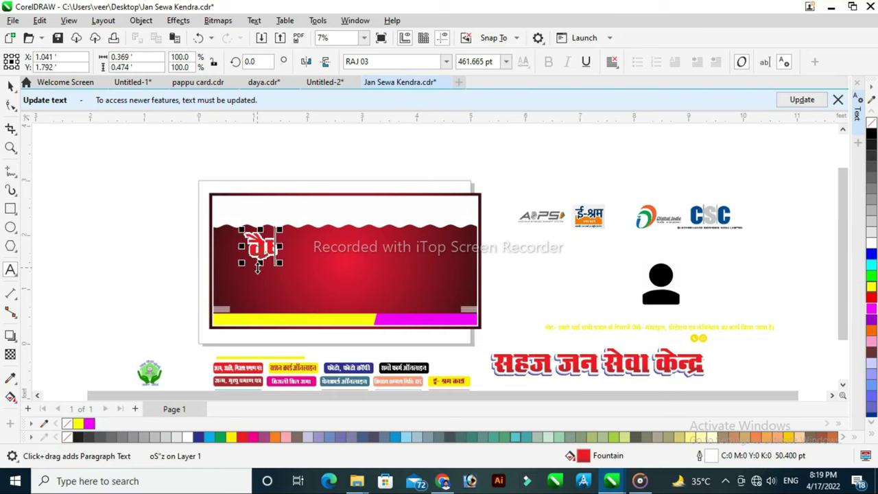
Step: Complete the Hindi title text on the banner so that it reads "वैष्णवी कॉमन सर्विस"
type(".k")
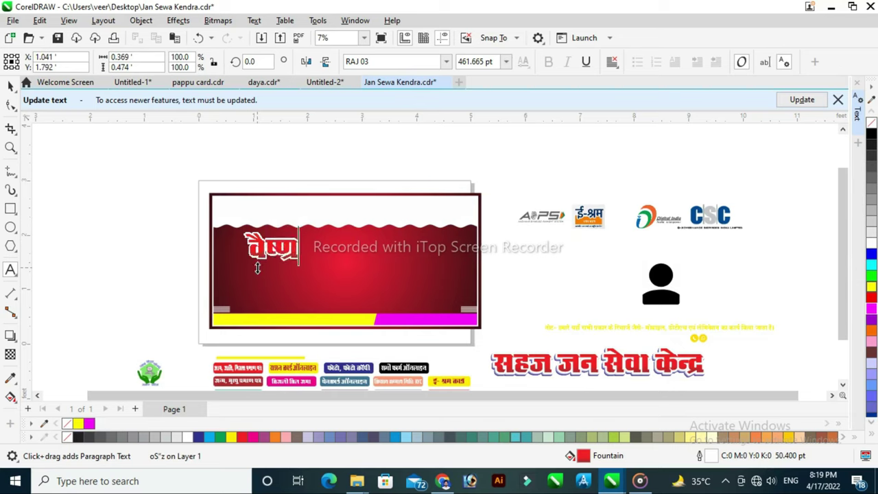
key("BackSpace")
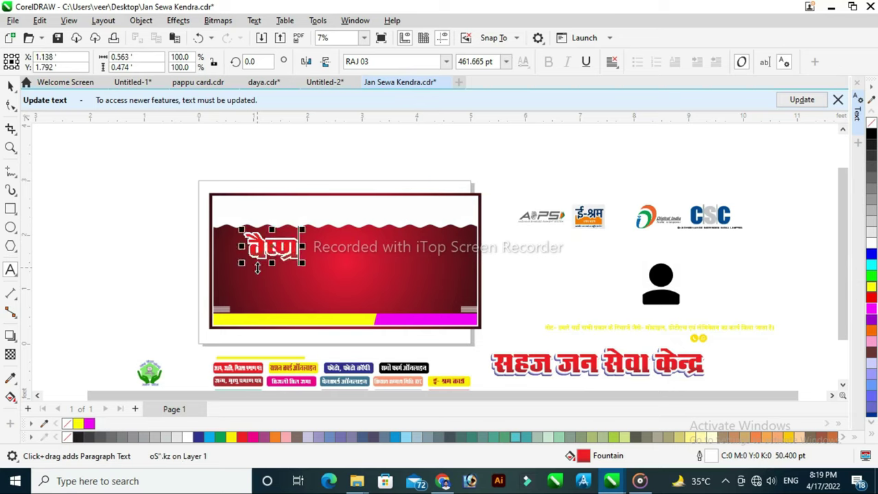
type(".kr")
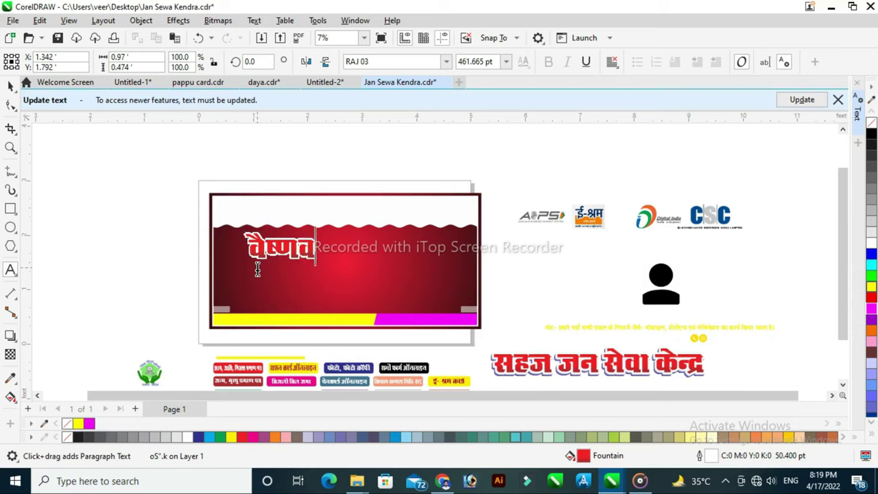
type("h")
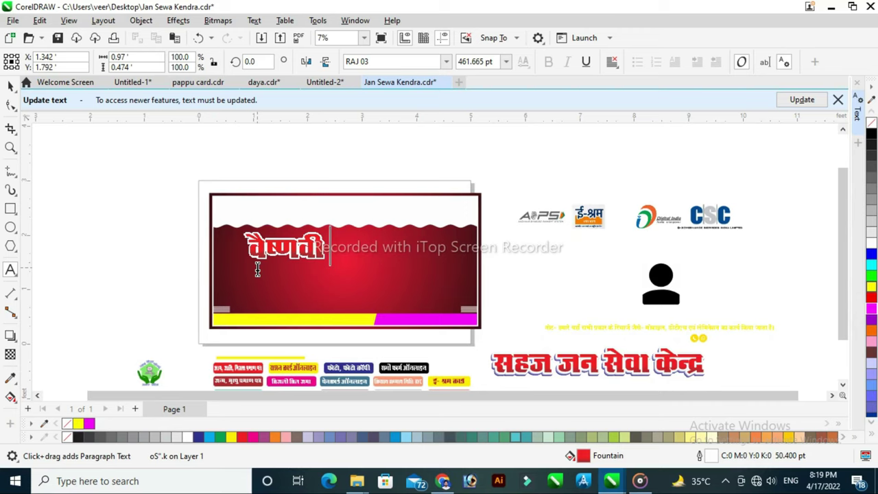
type("dk")
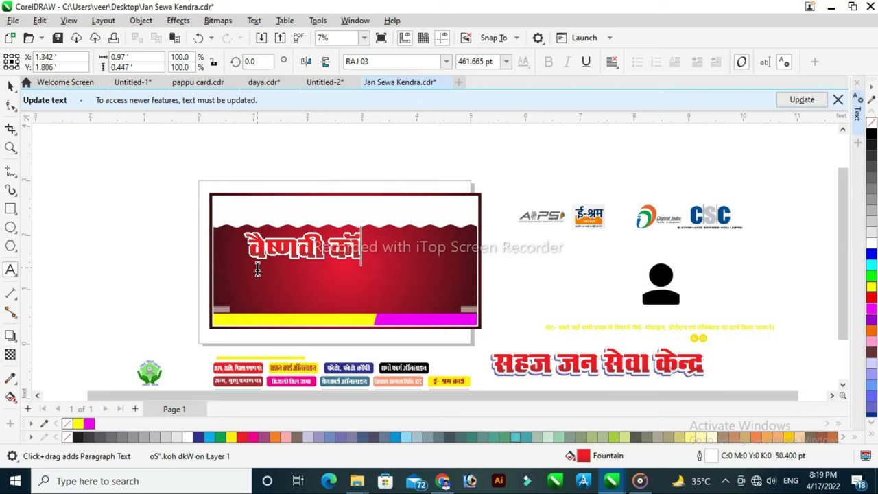
type("Weu")
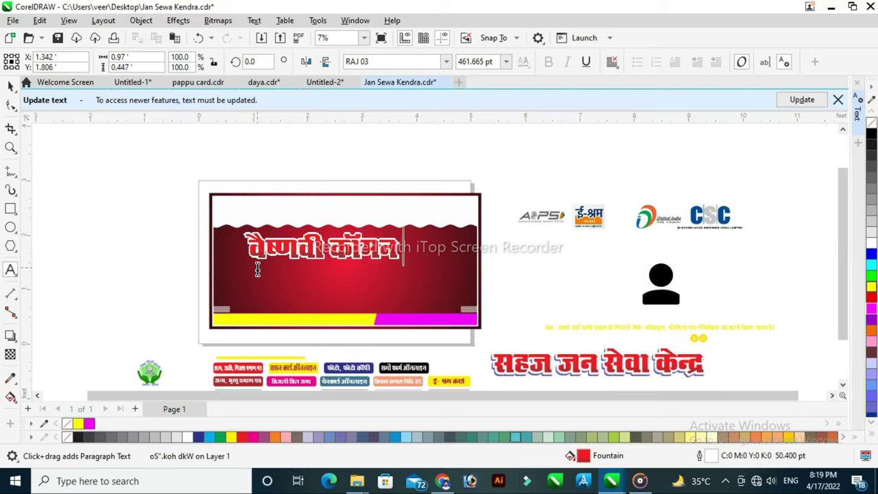
type(" l")
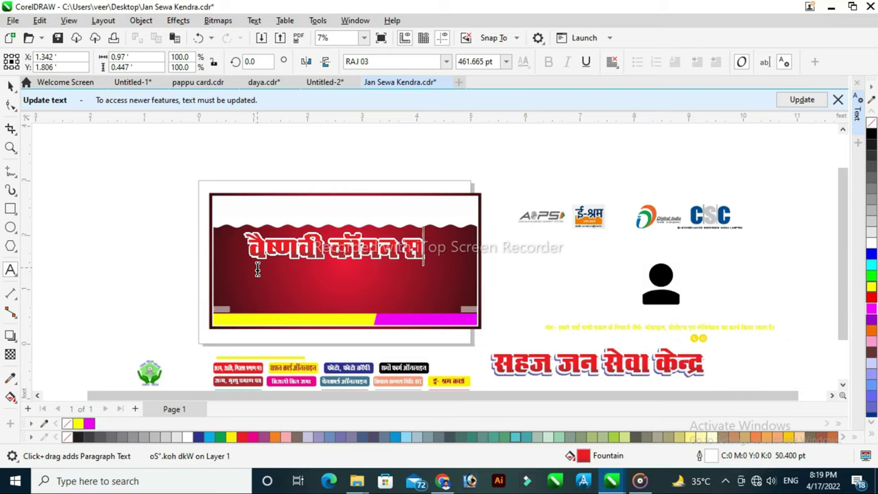
type("fo")
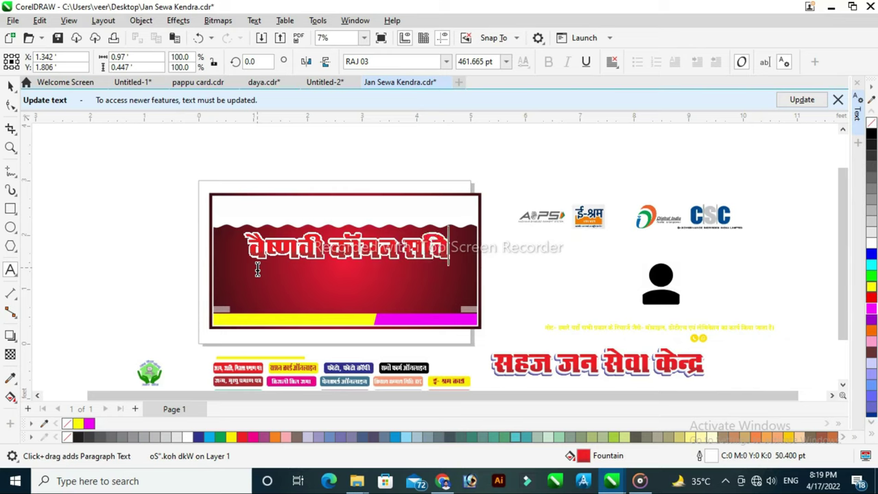
type("Zl")
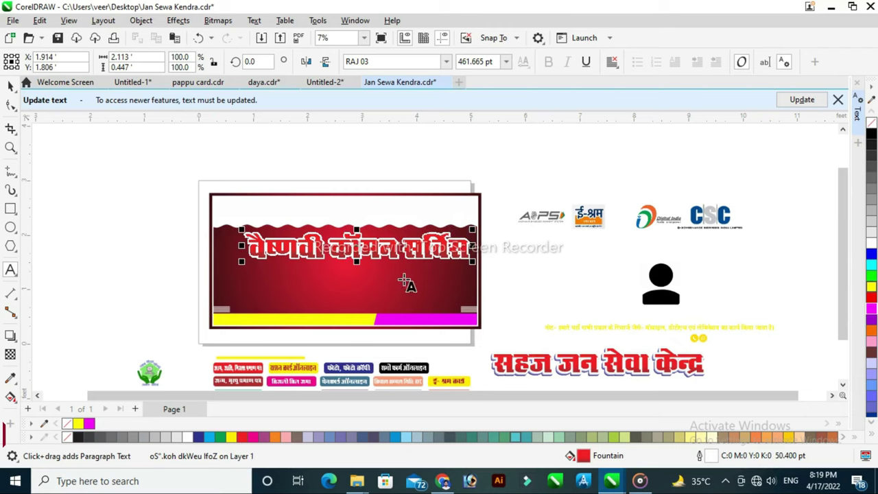
Step: Move the title into the banner's white header strip, scale it down to about 2.31 ft wide and centre it there
left_click(10, 148)
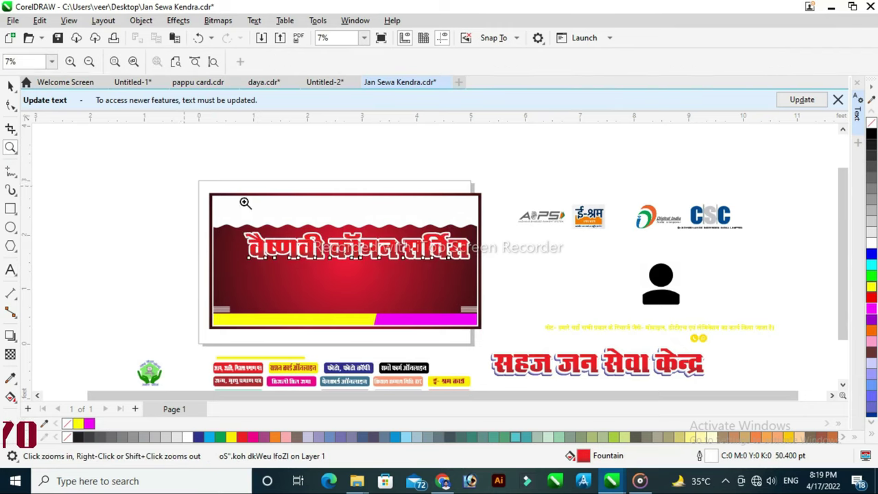
left_click_drag(188, 186, 566, 295)
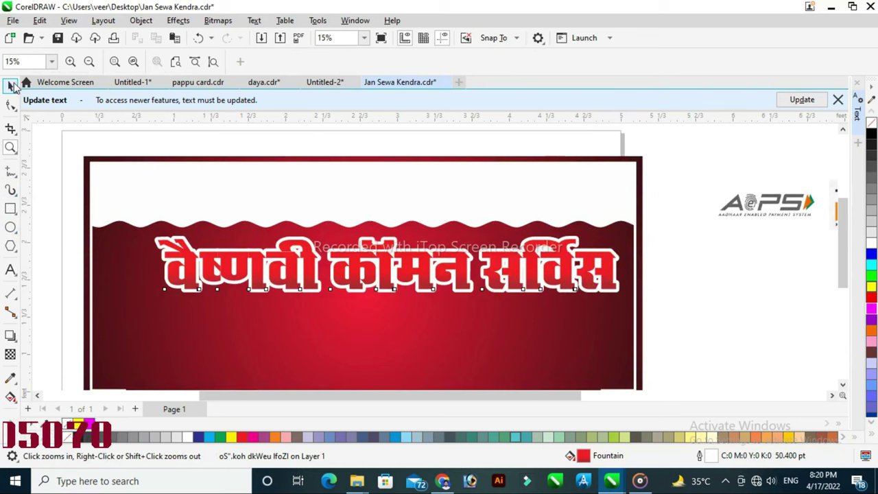
key("space")
left_click_drag(386, 266, 346, 190)
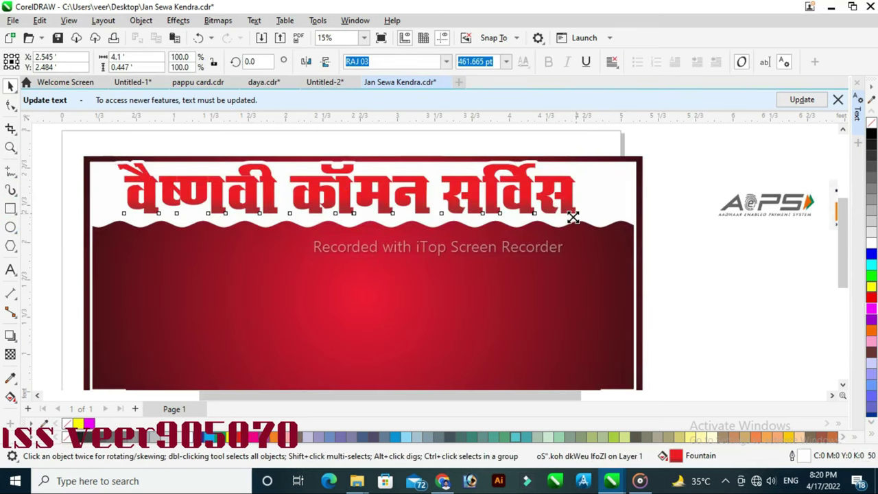
left_click_drag(578, 216, 381, 195)
left_click_drag(257, 194, 344, 191)
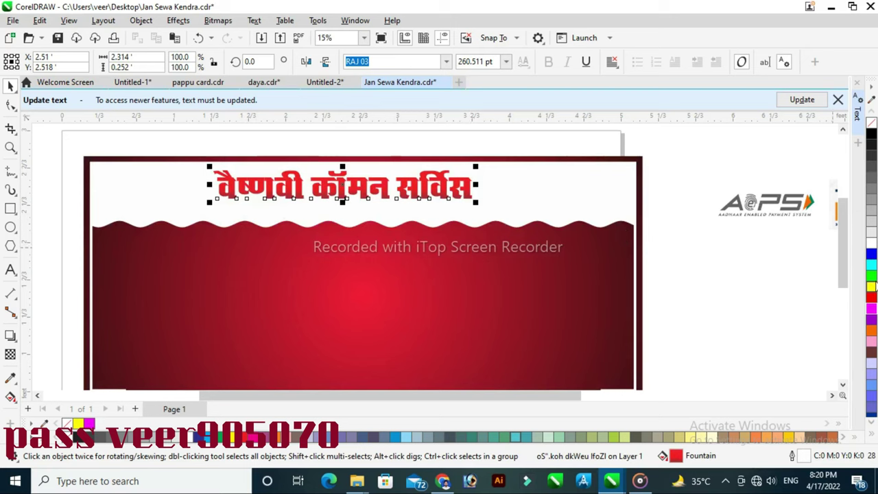
Step: Fill the title with a vertical fountain fill from blue at the top to dark navy (C93 M84 Y24 K69) at the bottom
left_click(871, 257)
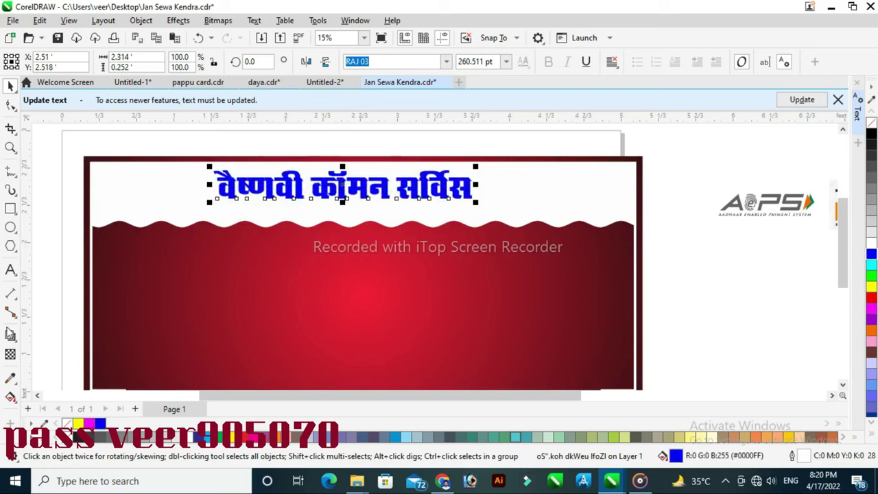
left_click(10, 397)
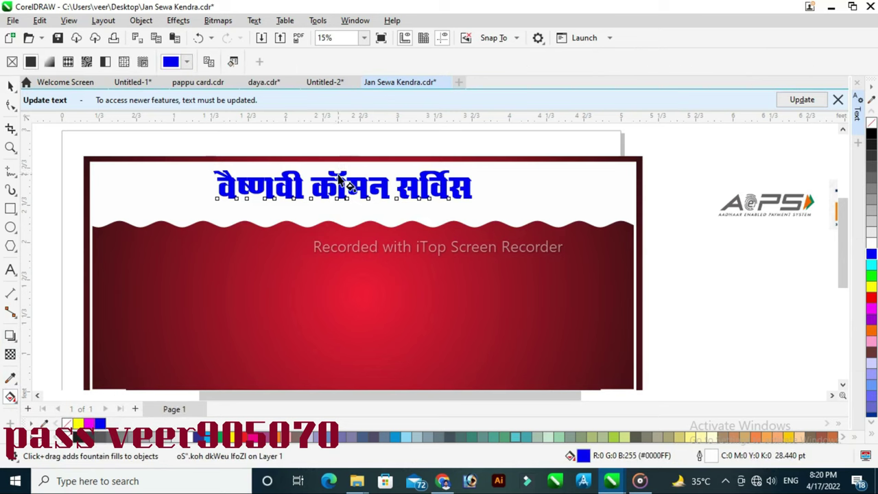
left_click_drag(341, 196, 338, 179)
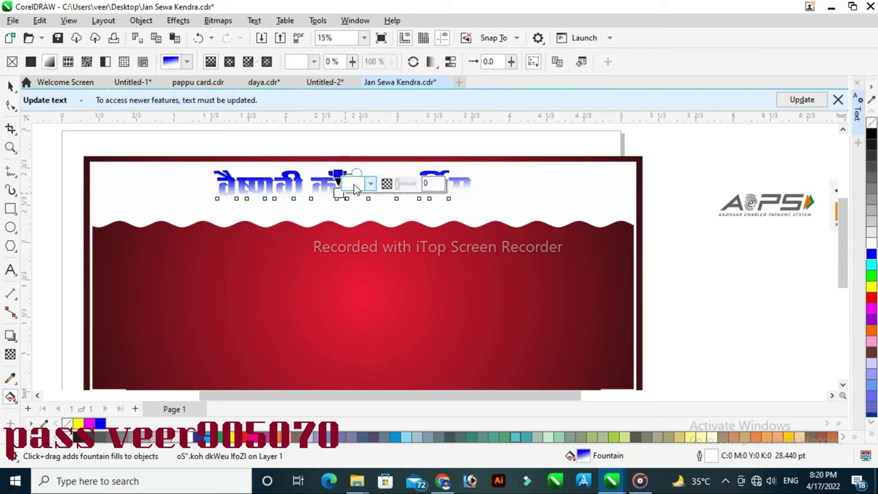
left_click(355, 182)
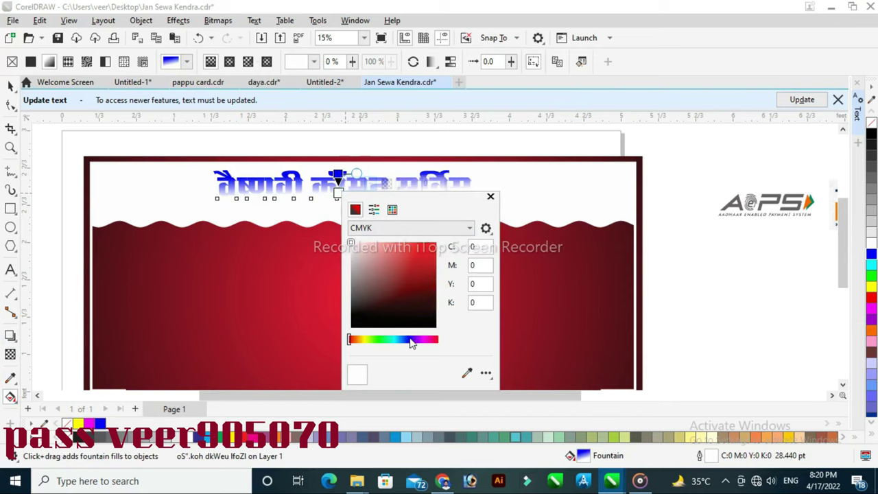
left_click(410, 340)
left_click(431, 297)
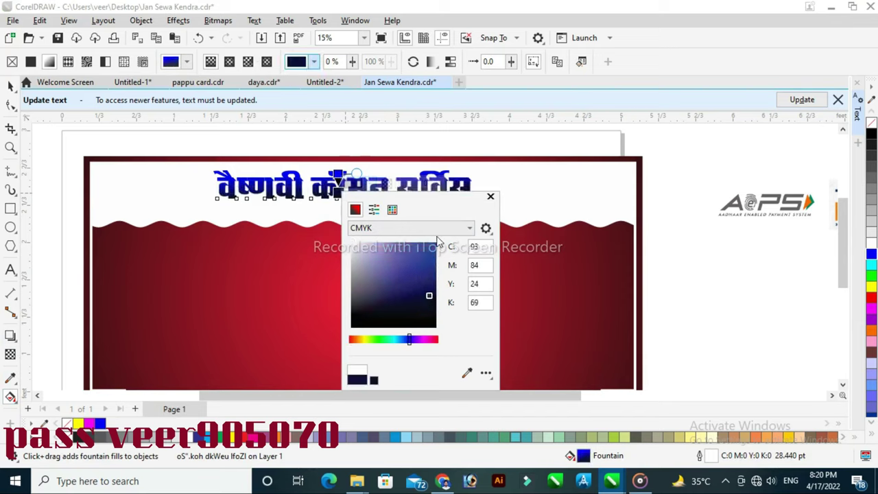
left_click(249, 169)
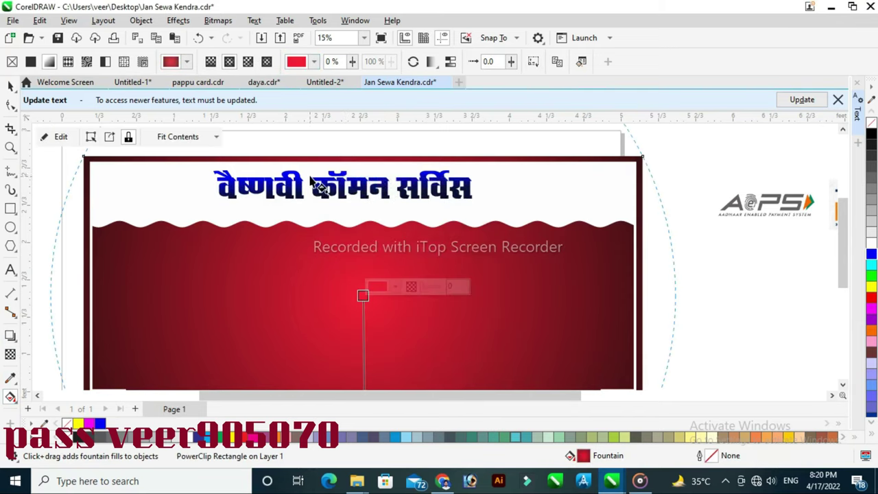
left_click(265, 147)
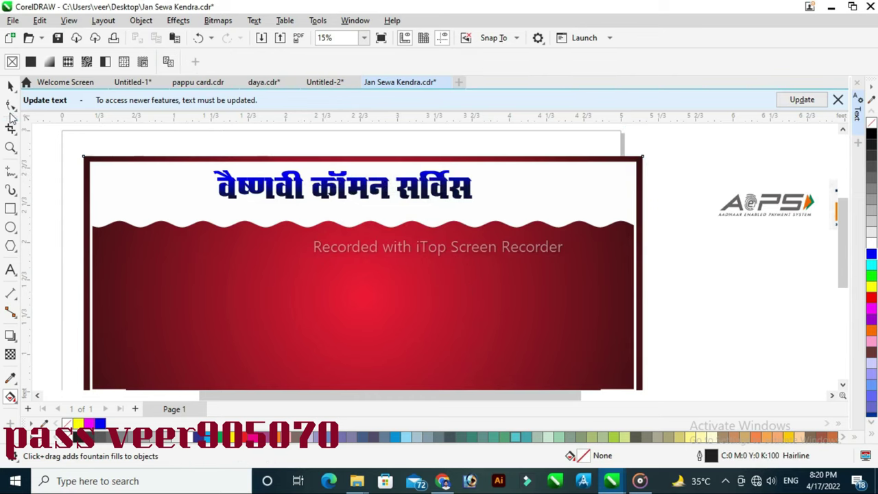
Step: Enlarge the title to about 2.49 ft wide and shift it slightly along the white header
left_click(10, 106)
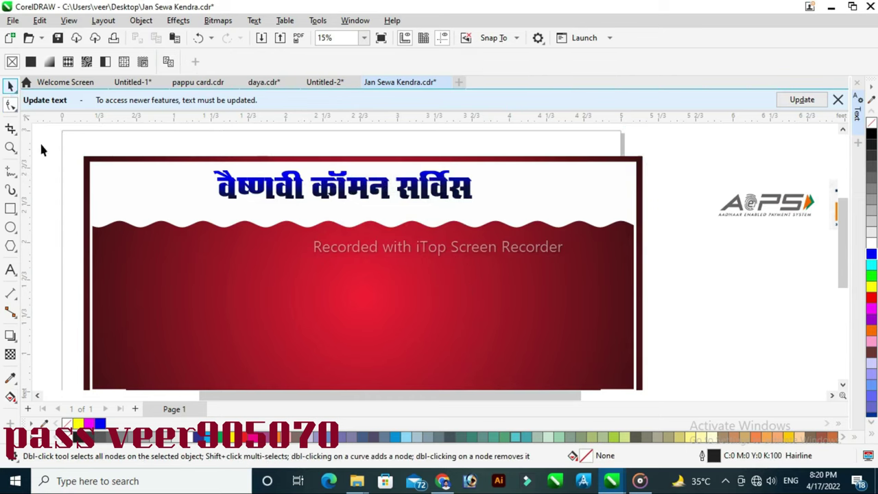
key("space")
scroll(310, 167, "down", 1)
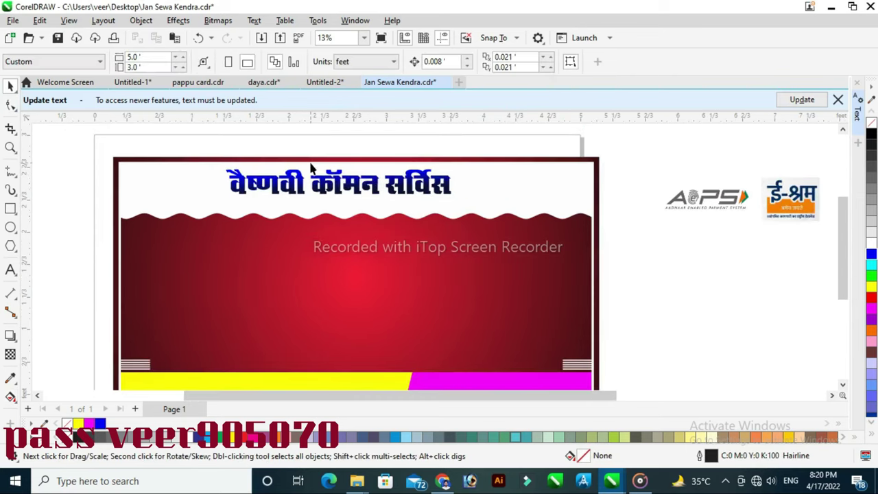
left_click(368, 182)
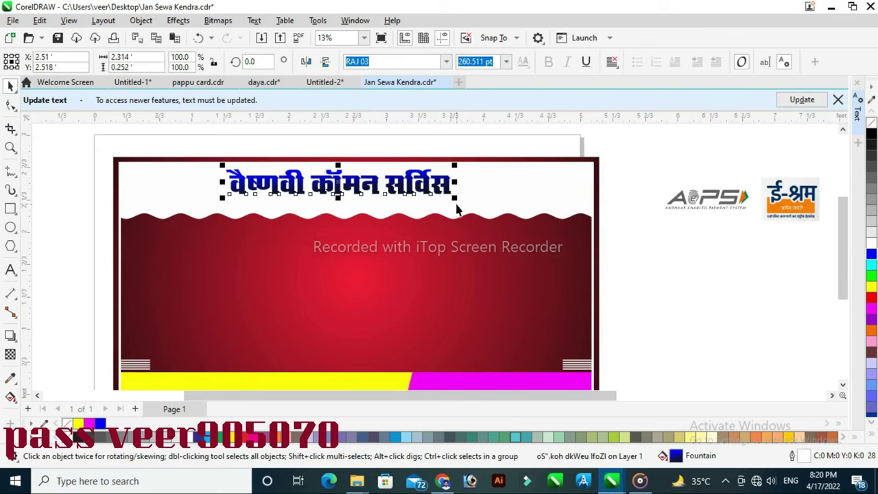
left_click_drag(454, 198, 471, 209)
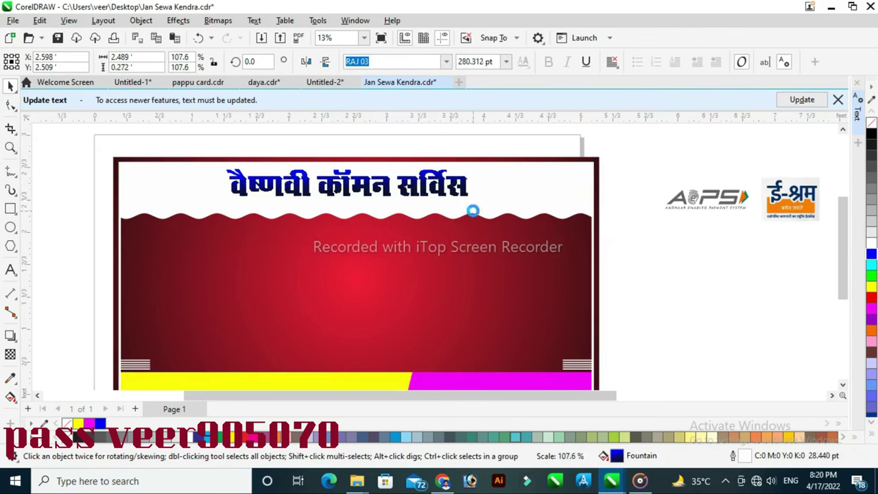
left_click(605, 237)
left_click(348, 190)
mouse_move(348, 190)
left_mouse_down()
mouse_move(362, 192)
mouse_move(361, 184)
left_mouse_up()
left_click(667, 238)
Step: Place the AePS logo in the white header before the title and enlarge it to about 1.11 ft wide
left_click(715, 199)
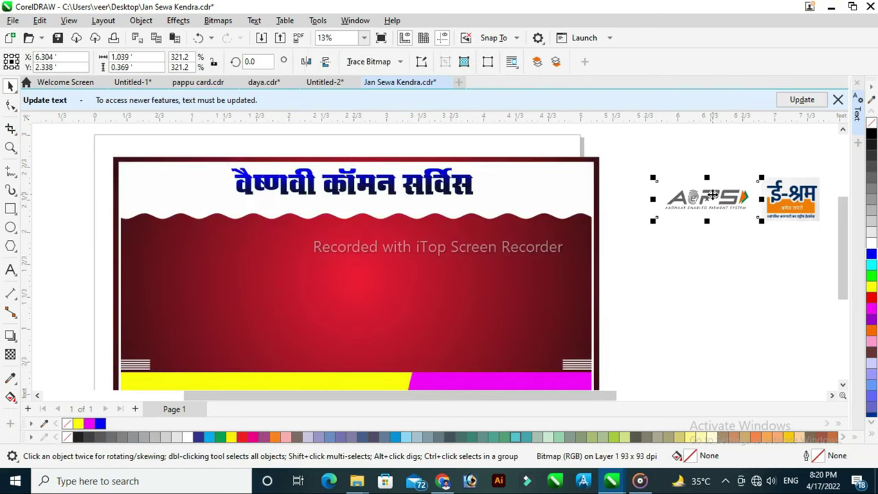
left_click_drag(714, 199, 181, 180)
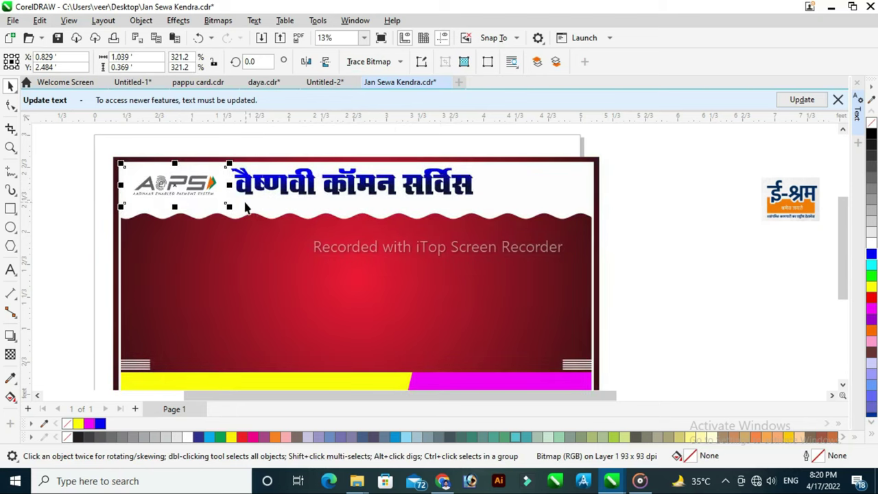
left_click_drag(231, 210, 237, 210)
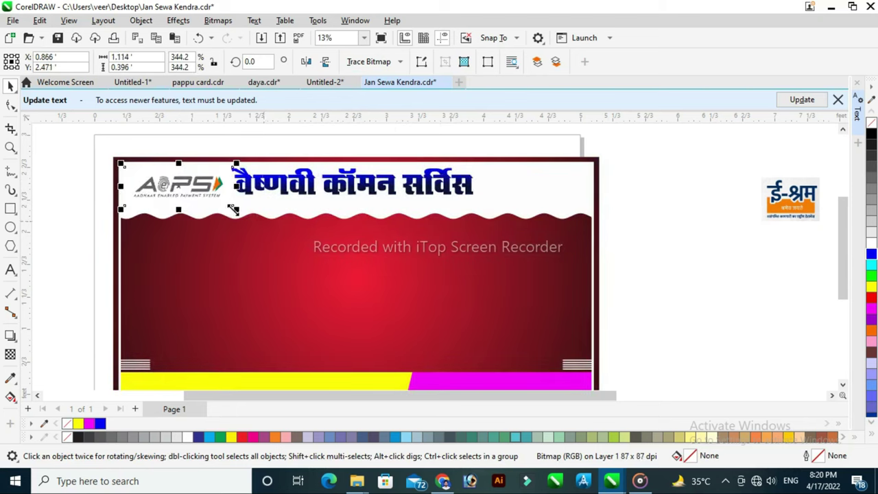
left_click(63, 216)
Step: Shift the e-Shram logo slightly towards the banner and place the Digital India logo in the white header after the title
left_click_drag(798, 213, 755, 229)
scroll(681, 261, "down", 1)
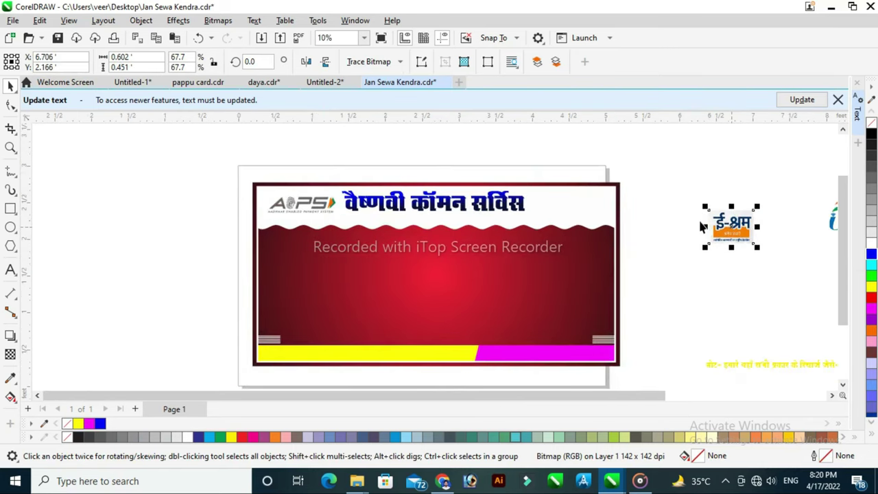
scroll(702, 226, "down", 1)
left_click(811, 219)
left_click_drag(813, 217, 586, 212)
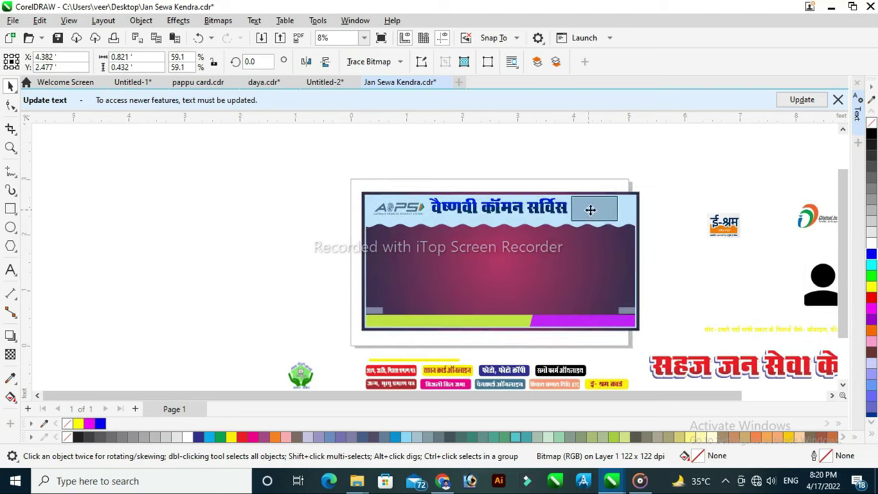
left_click(722, 224)
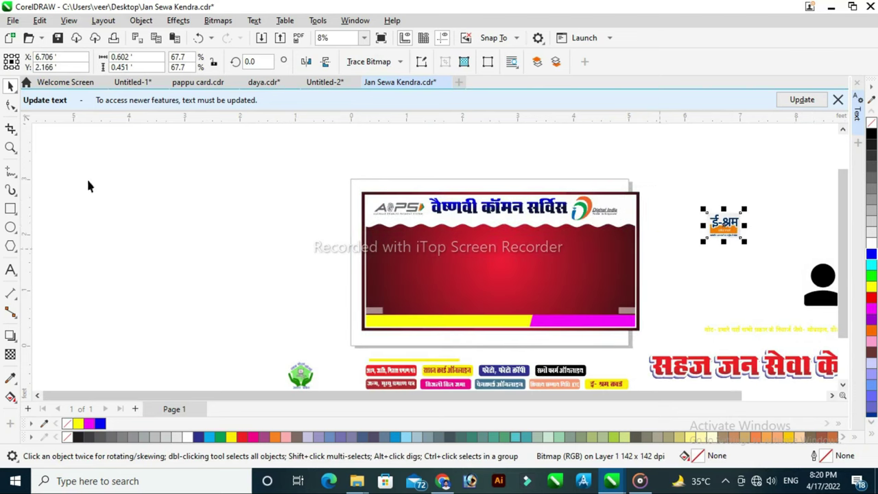
Step: Shrink the AePS logo to about 0.51 ft wide and move it into the upper corner of the header before the title
left_click(11, 149)
left_click_drag(422, 218, 472, 240)
key("space")
left_click(412, 254)
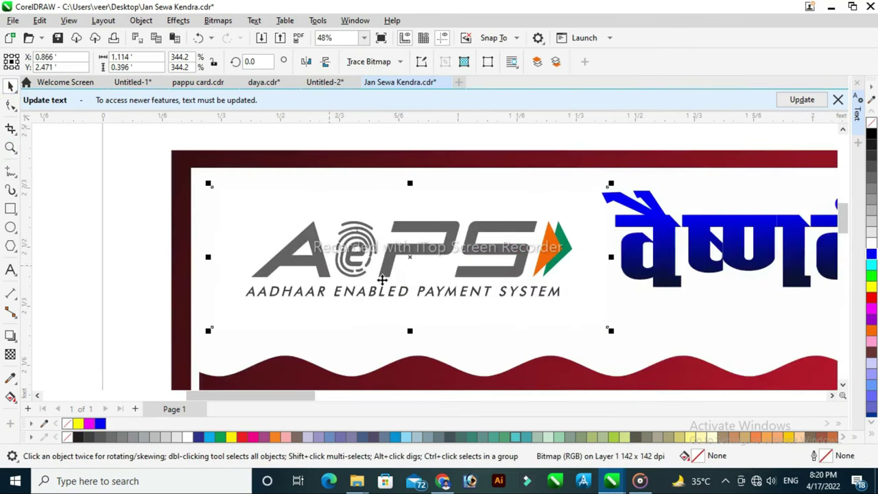
left_click_drag(610, 329, 441, 268)
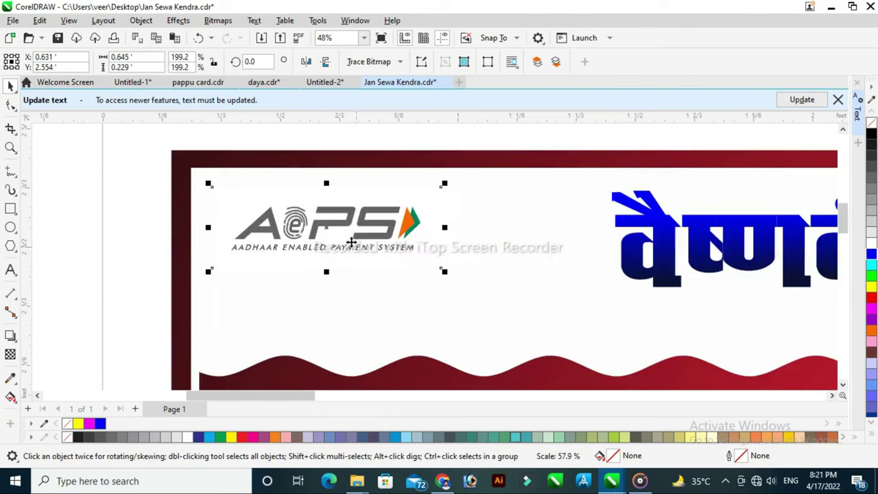
left_click_drag(336, 219, 319, 210)
left_click_drag(425, 249, 373, 234)
scroll(153, 160, "down", 3)
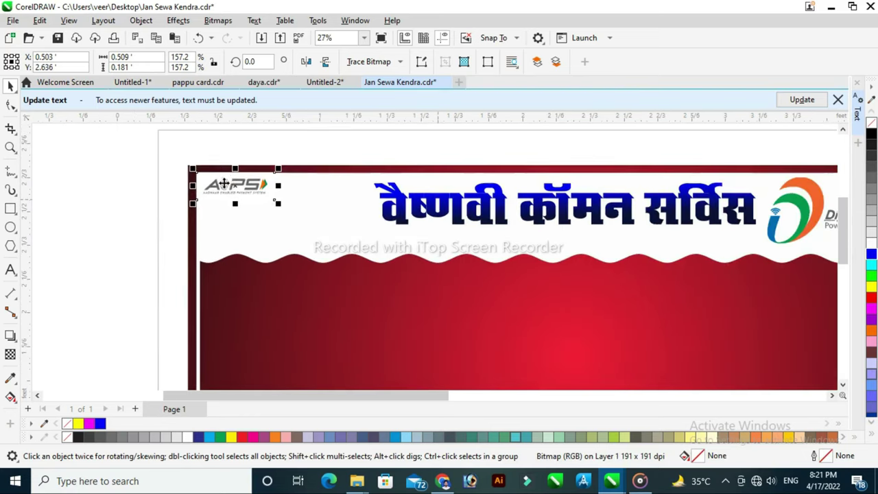
Step: Move the Digital India logo to the start of the header and the AePS logo between it and the title
left_click_drag(740, 214, 262, 224)
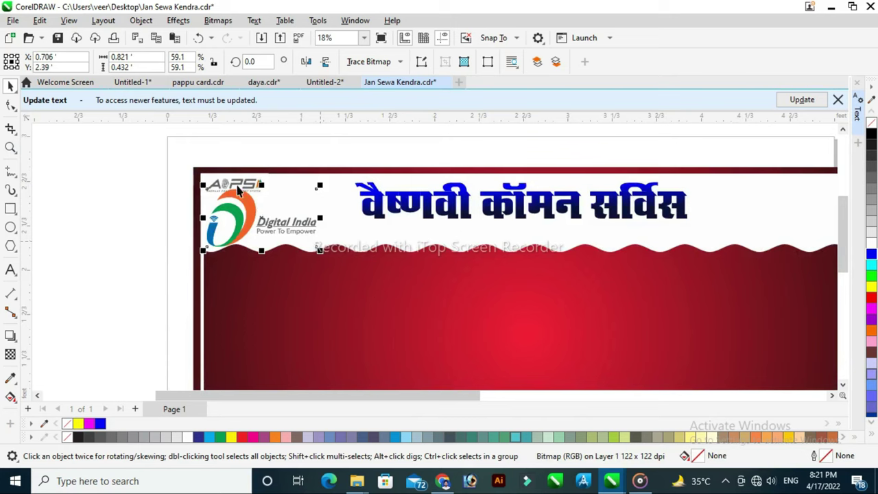
left_click_drag(249, 184, 363, 173)
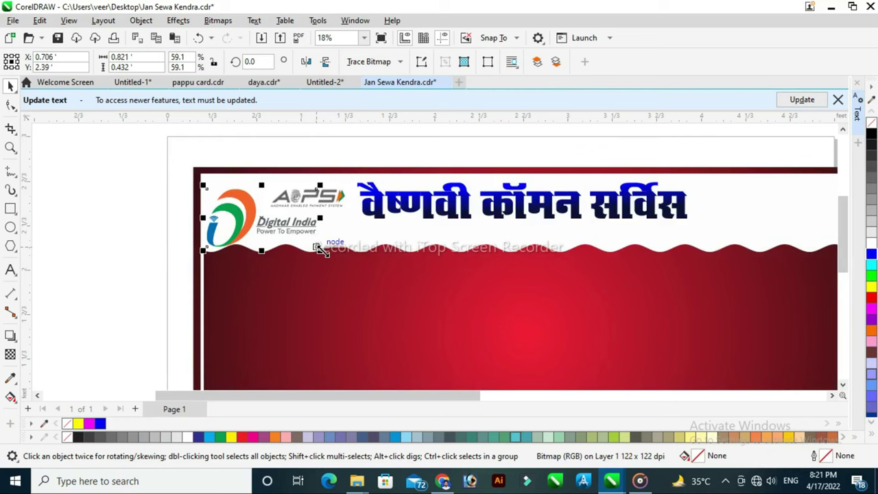
Step: Enlarge the Digital India logo to about 0.93 ft wide and fit it into the header's corner beside the AePS logo
left_click(314, 244)
left_click_drag(278, 223, 272, 213)
mouse_move(322, 251)
left_mouse_down()
mouse_move(336, 257)
mouse_move(331, 252)
left_mouse_up()
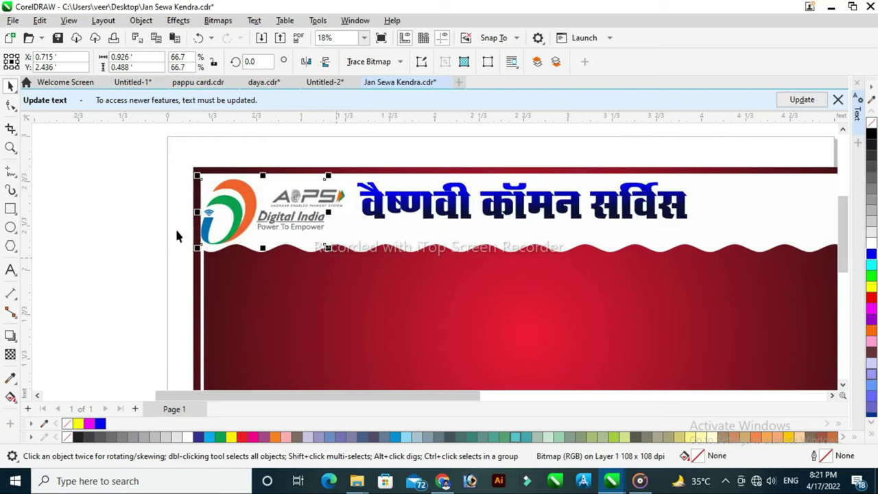
left_click(75, 142)
scroll(67, 142, "down", 1)
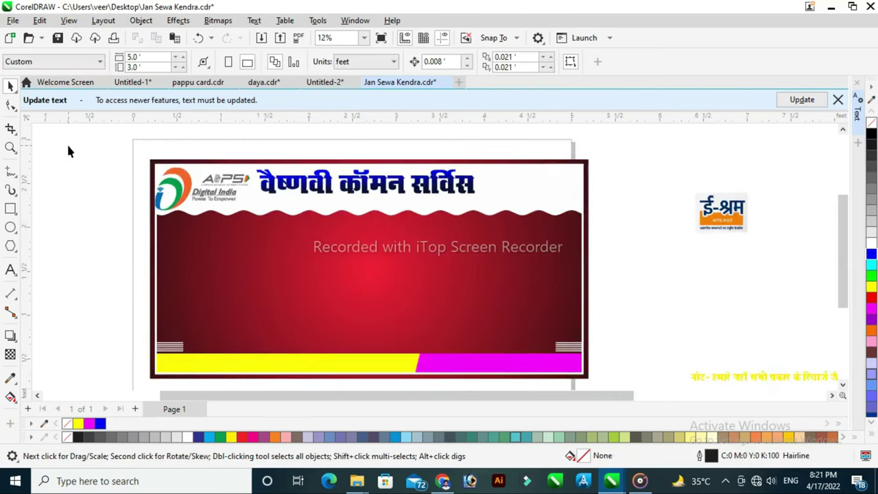
Step: Place the e-Shram logo at the end of the white header after the title and enlarge it slightly
left_click(708, 218)
scroll(549, 204, "down", 1)
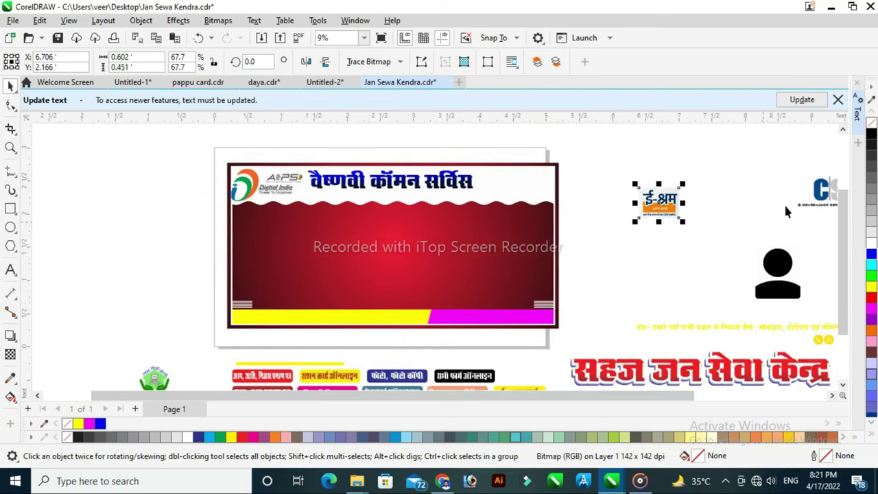
left_click(814, 197)
left_click_drag(678, 209, 541, 195)
left_click(664, 254)
Step: Move the CSC logo into the header between the title and the e-Shram logo and shrink it to fit the gap
left_click(823, 192)
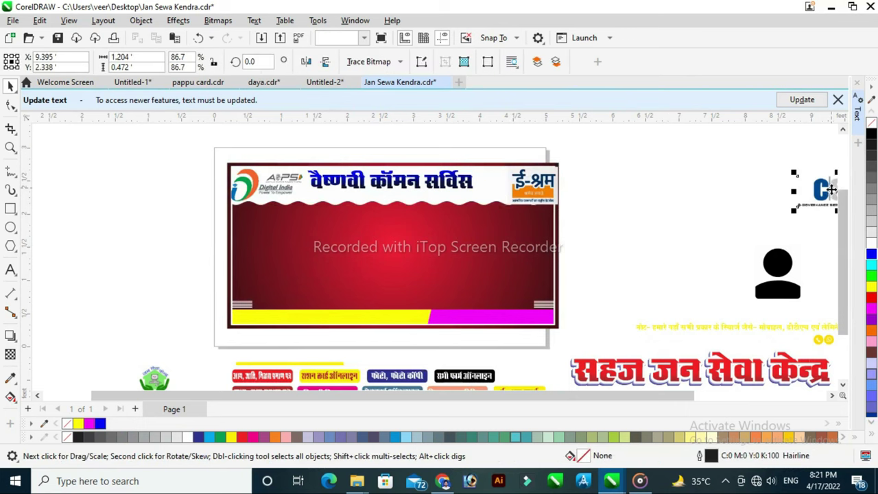
left_click_drag(823, 192, 649, 191)
mouse_move(708, 210)
left_mouse_down()
mouse_move(669, 194)
mouse_move(492, 177)
mouse_move(566, 214)
left_mouse_up()
left_click(10, 147)
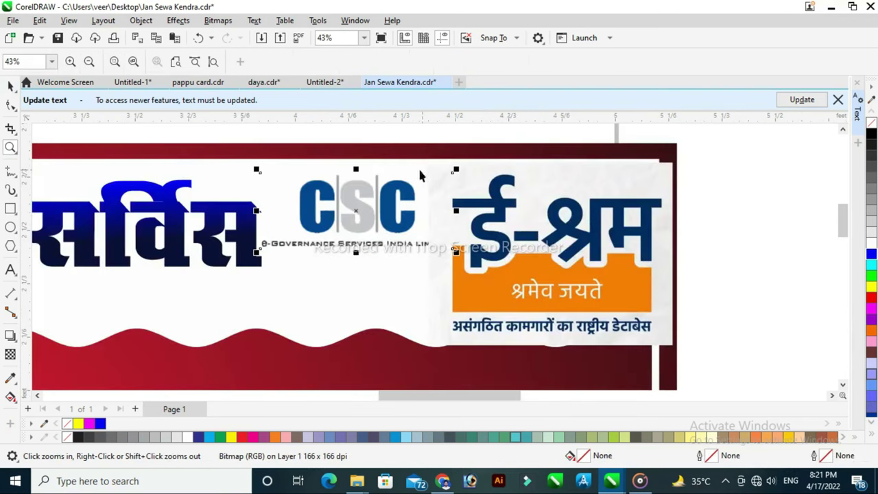
left_click(11, 86)
left_click_drag(384, 215, 385, 212)
Step: Shrink the e-Shram logo to about 0.68 ft wide and align it with the end of the white header
left_click_drag(548, 252, 598, 272)
left_click_drag(664, 350, 638, 352)
left_click_drag(559, 304, 575, 303)
left_click(681, 290)
scroll(279, 225, "down", 5)
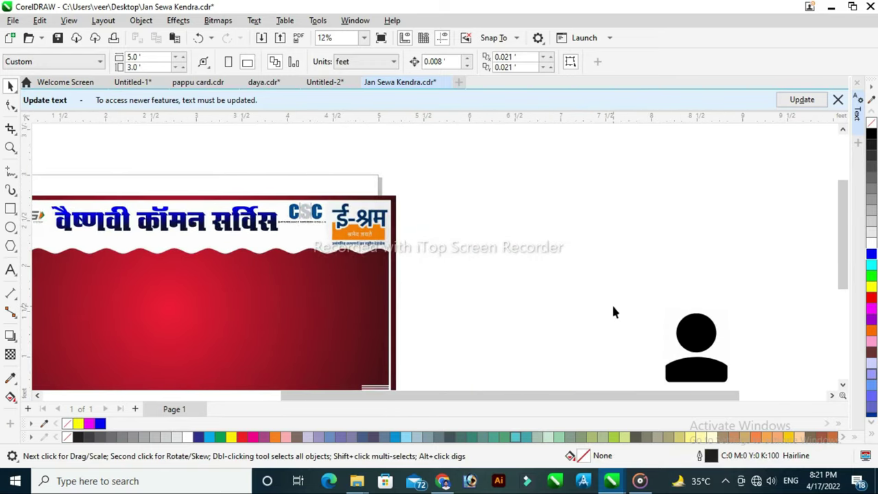
Step: Stretch the header title to about 0.34 ft tall and nudge it slightly towards the AePS logo
scroll(452, 238, "down", 2)
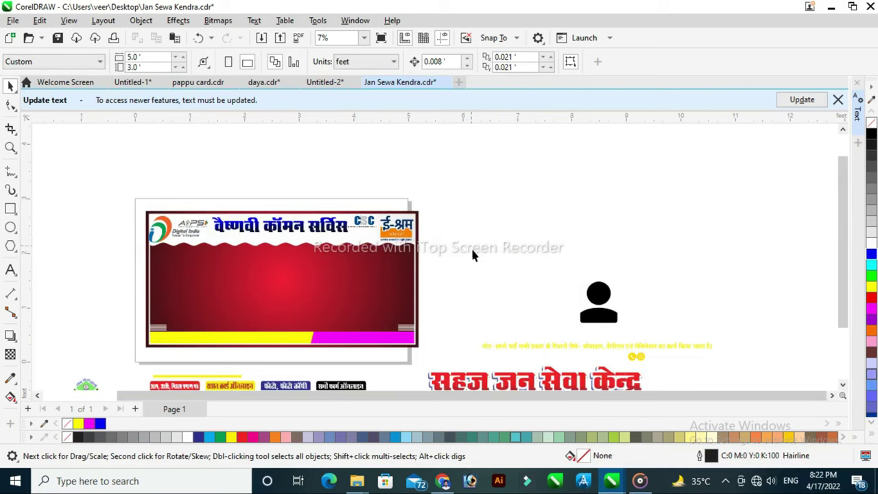
scroll(476, 258, "up", 1)
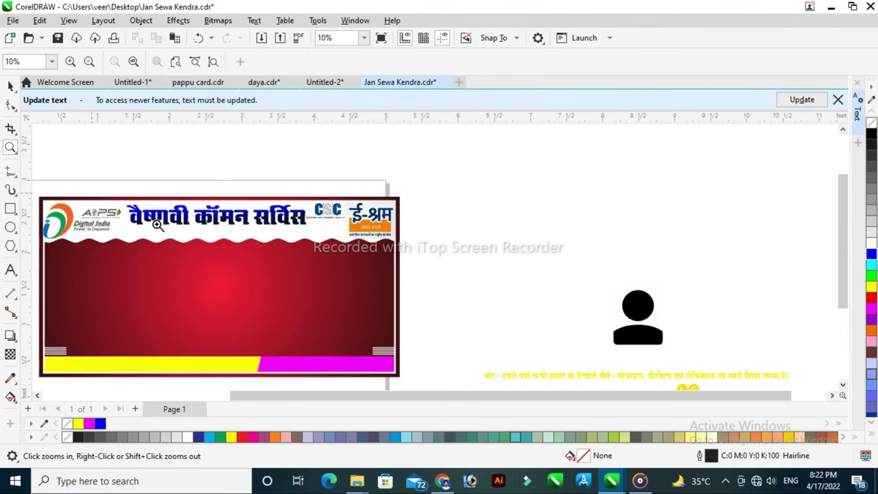
left_click_drag(94, 203, 343, 269)
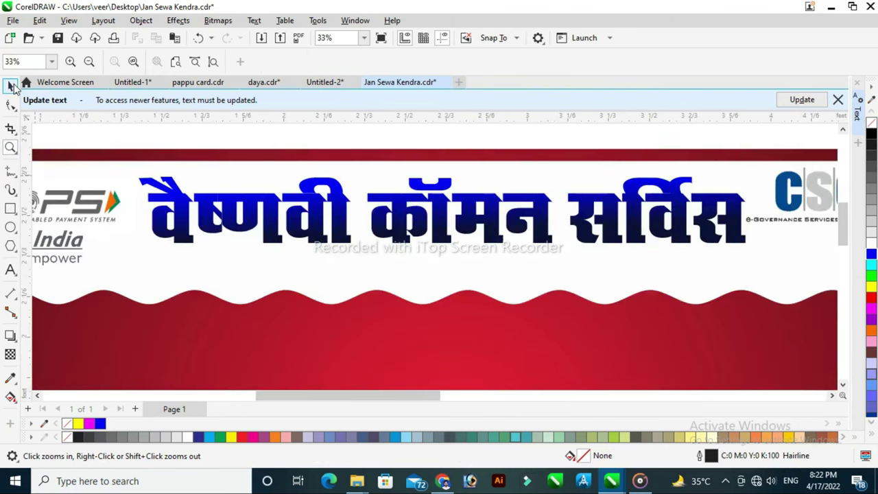
left_click(11, 86)
left_click(446, 264)
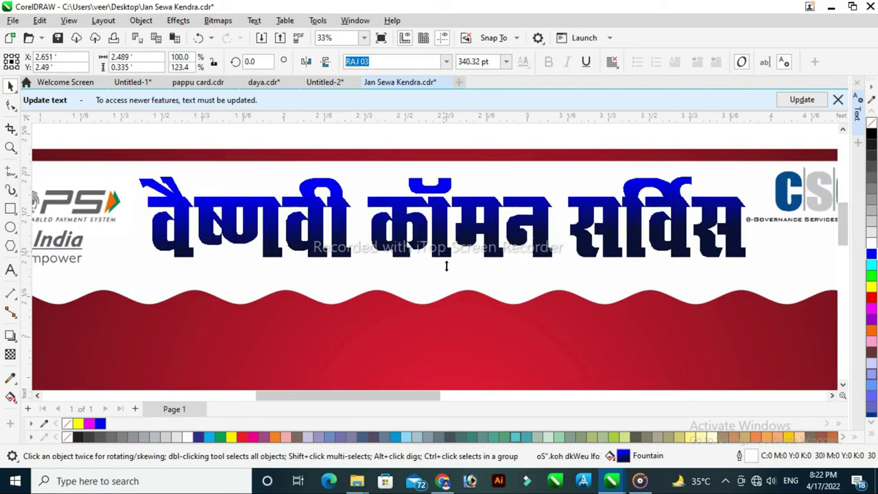
left_click_drag(446, 266, 447, 262)
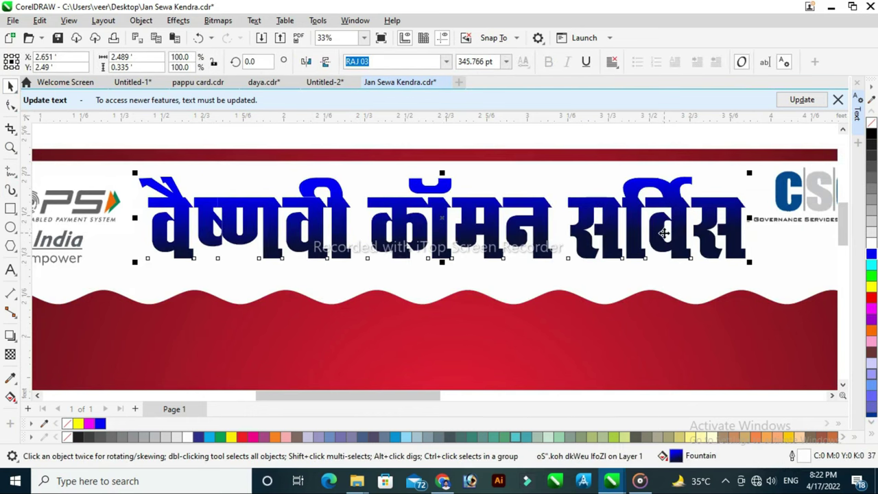
left_click_drag(664, 233, 660, 234)
scroll(255, 179, "down", 2)
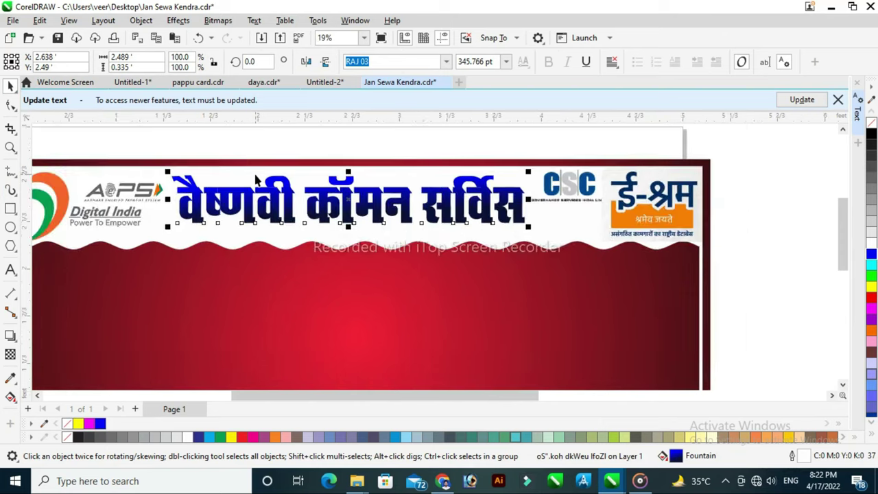
key("Escape")
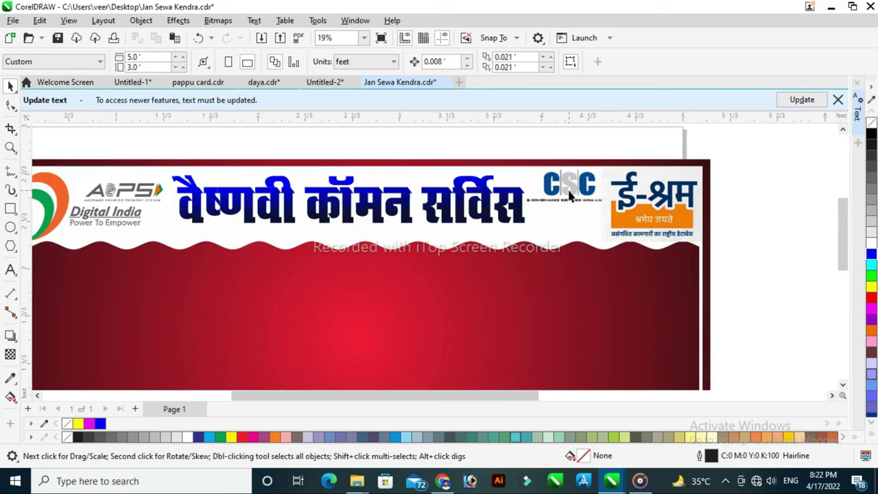
Step: Swap the CSC and e-Shram logos so e-Shram comes first after the title, shrinking e-Shram to about 0.42 ft wide
left_click_drag(570, 195, 588, 220)
left_click_drag(694, 176, 670, 215)
left_click(593, 237)
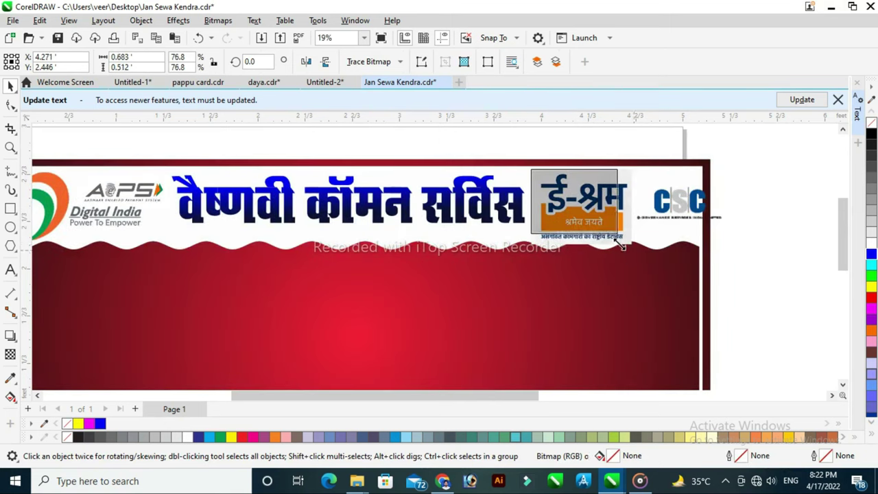
left_click_drag(620, 244, 619, 206)
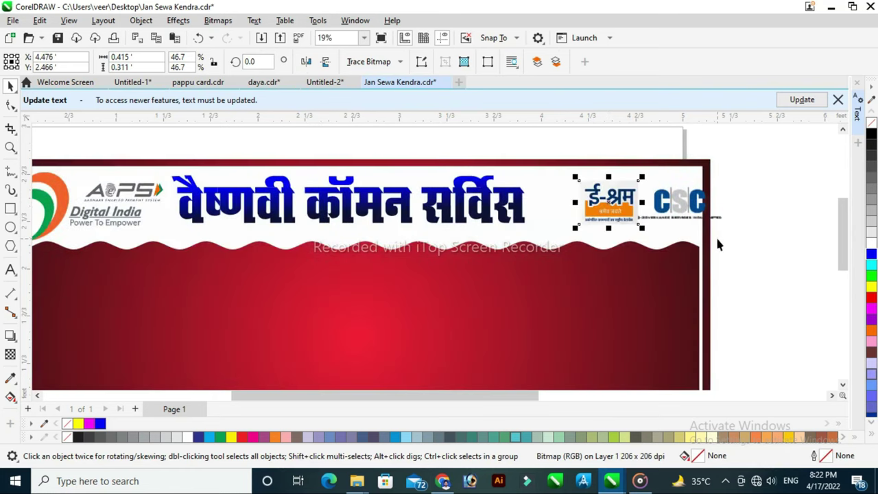
left_click(719, 243)
Step: Enlarge the e-Shram and CSC logos together to about 1.14 ft wide and fit them between the title and the border
left_click_drag(553, 166, 553, 166)
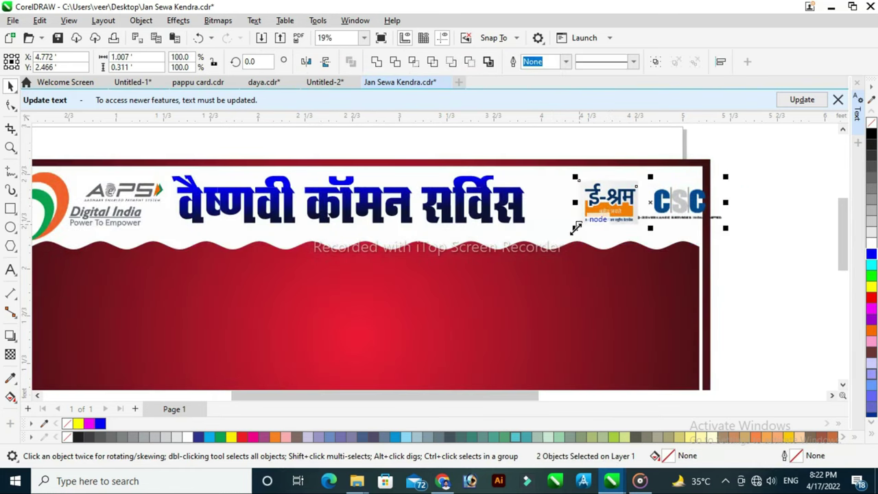
left_click_drag(576, 227, 539, 239)
left_click_drag(634, 212, 617, 209)
left_click_drag(706, 207, 688, 207)
left_click_drag(598, 211, 606, 215)
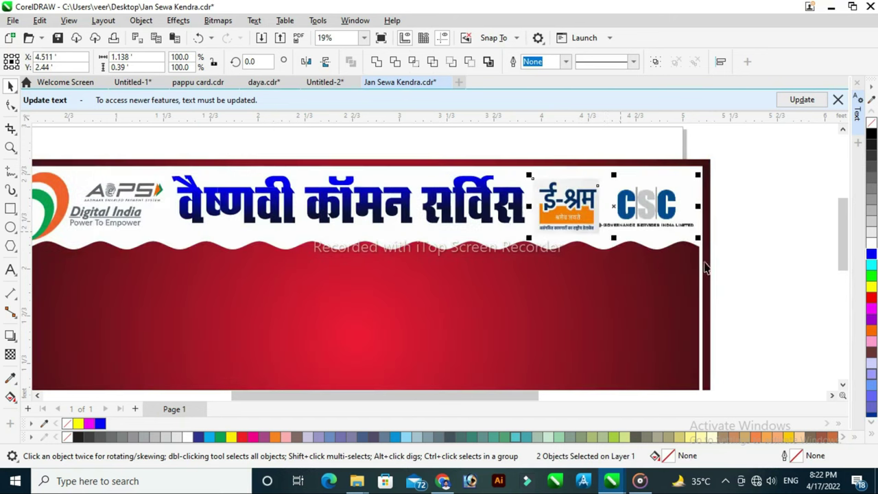
key("Escape")
scroll(329, 197, "down", 2)
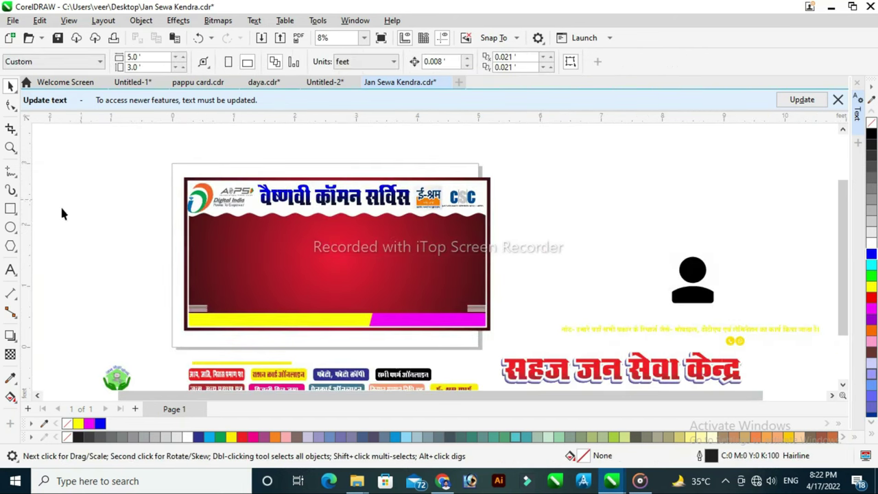
Step: Copy the heading "सहज जन सेवा केन्द्र" onto the red area, about 3.88 ft wide, just below the header's wavy edge
left_click(10, 271)
left_click(620, 370)
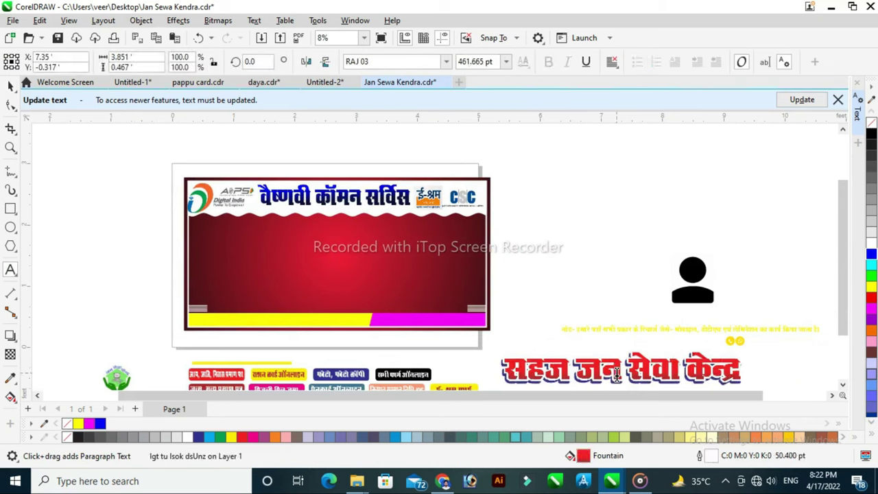
key("ctrl+a")
key("ctrl+c")
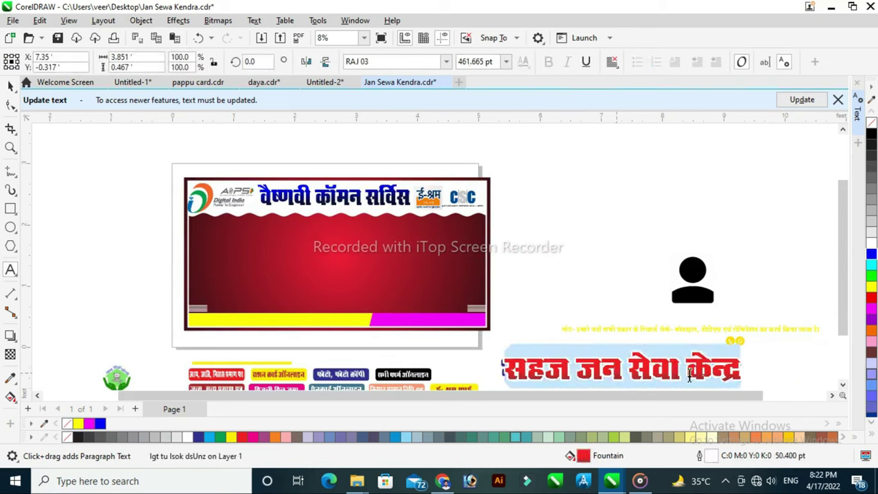
left_click(242, 264)
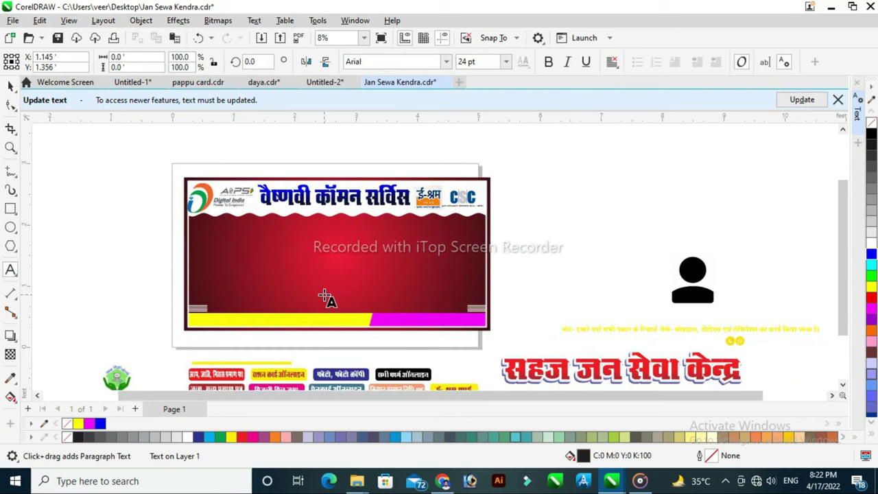
key("ctrl+v")
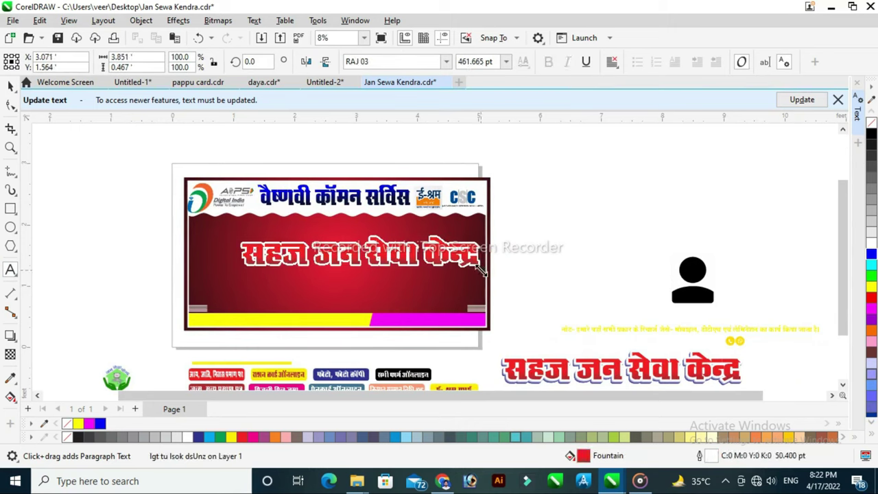
left_click_drag(482, 271, 484, 272)
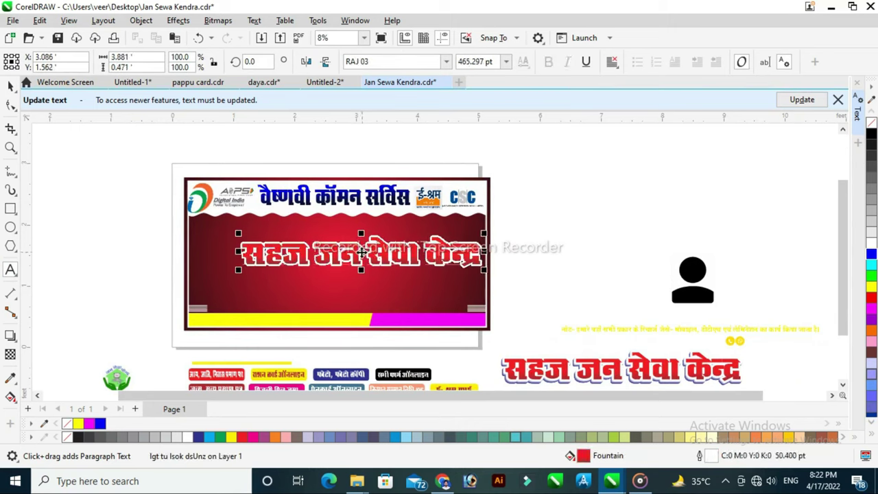
left_click_drag(361, 252, 327, 239)
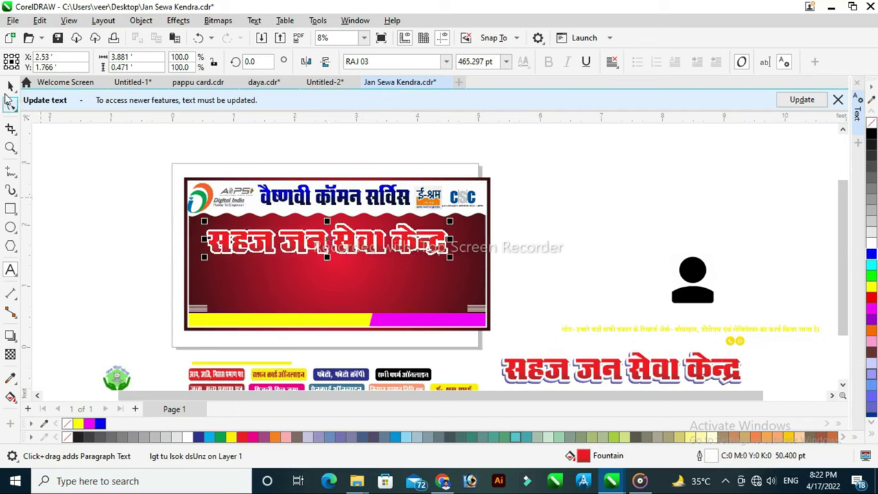
Step: Fill the heading on the banner with magenta and place a duplicate slightly offset towards the banner's starting edge
left_click(9, 87)
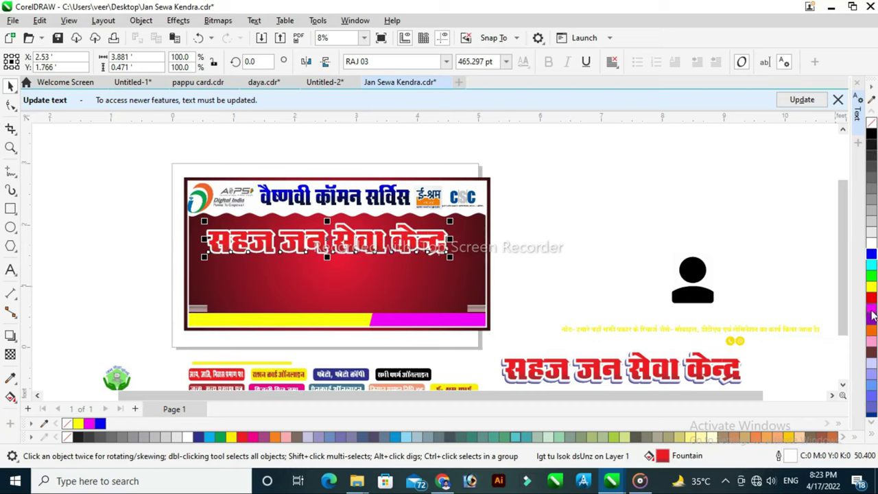
left_click(872, 313)
left_click_drag(405, 246, 390, 254)
Step: Fill the duplicate heading with cyan and shift it further from the magenta heading towards the banner's starting edge
left_click(10, 148)
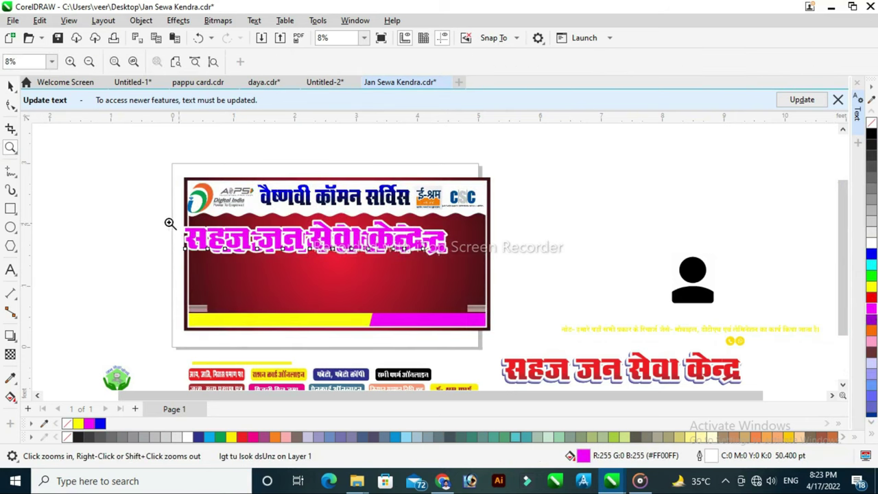
left_click_drag(169, 221, 454, 275)
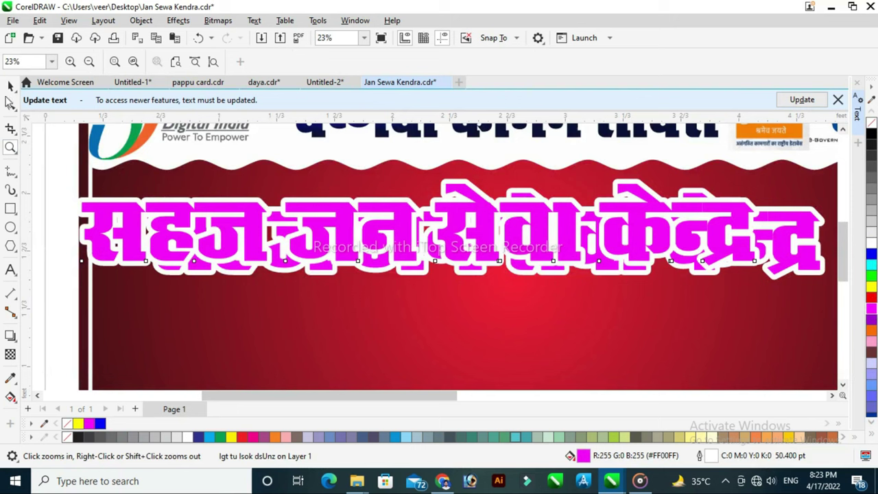
key("space")
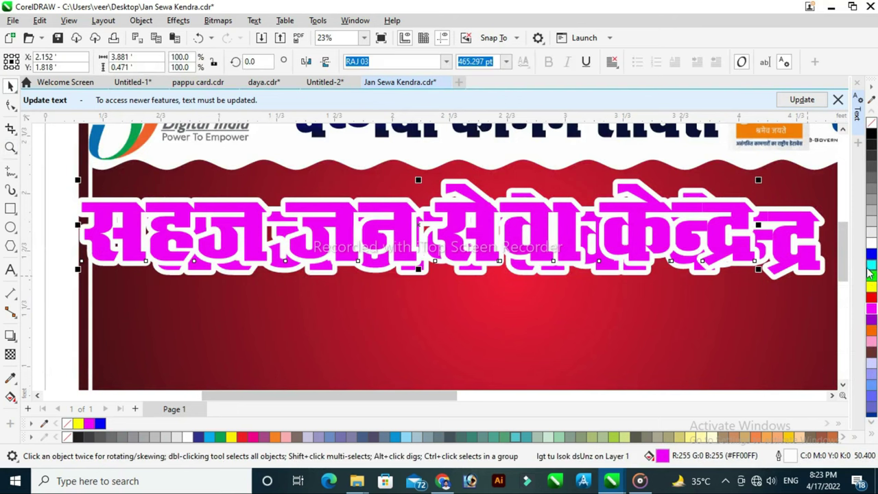
left_click(872, 266)
left_click_drag(633, 239, 612, 233)
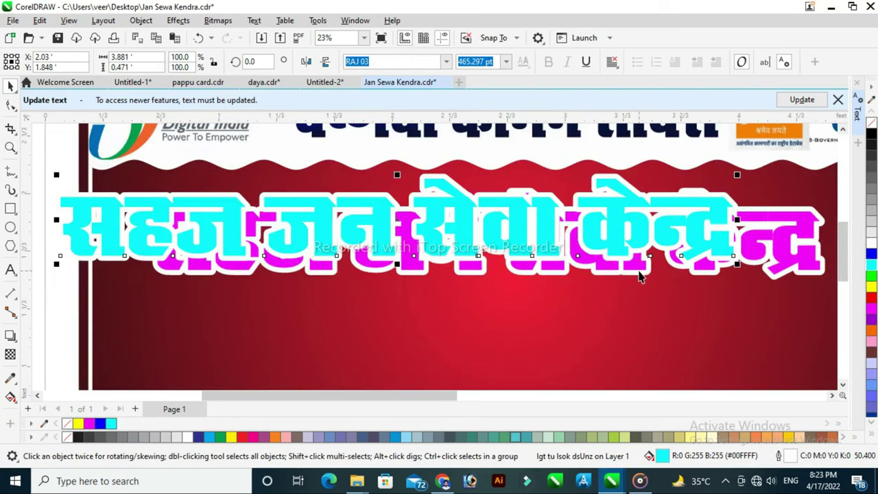
Step: Set the magenta heading's outline colour to purple (C43 M84 Y0 K0) and move the heading up towards the wavy header edge
left_click(637, 270)
key("F12")
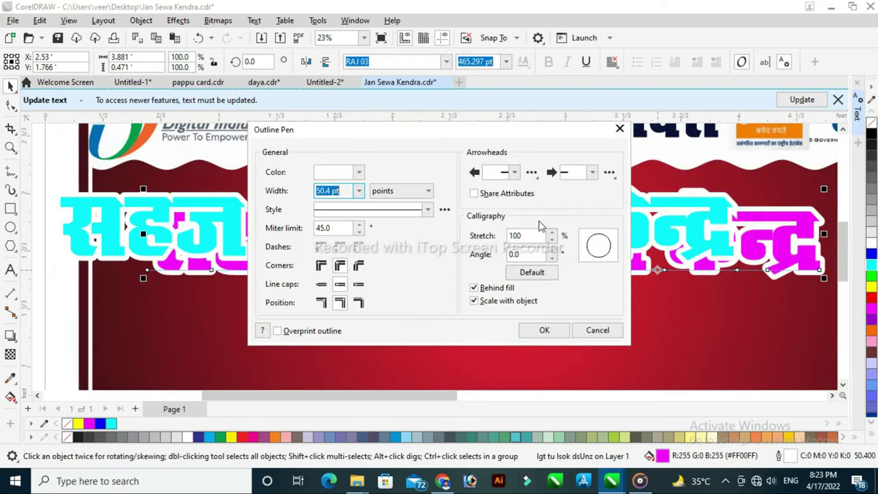
left_click(358, 173)
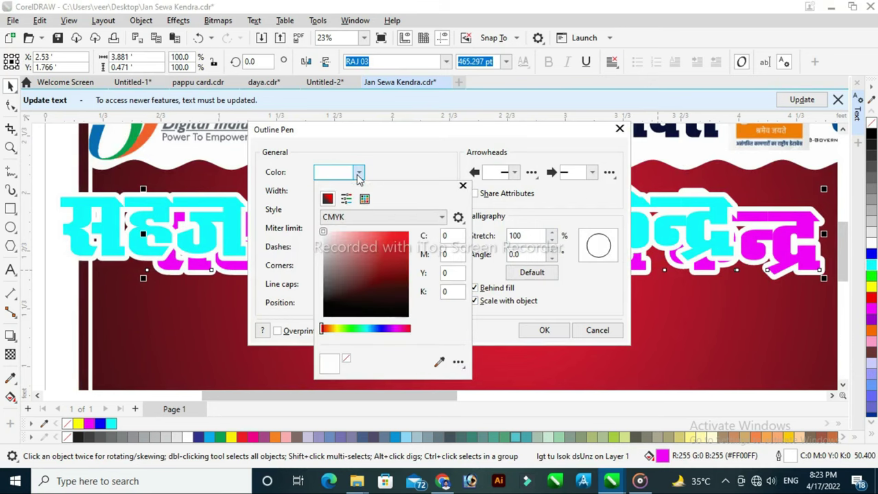
left_click(393, 330)
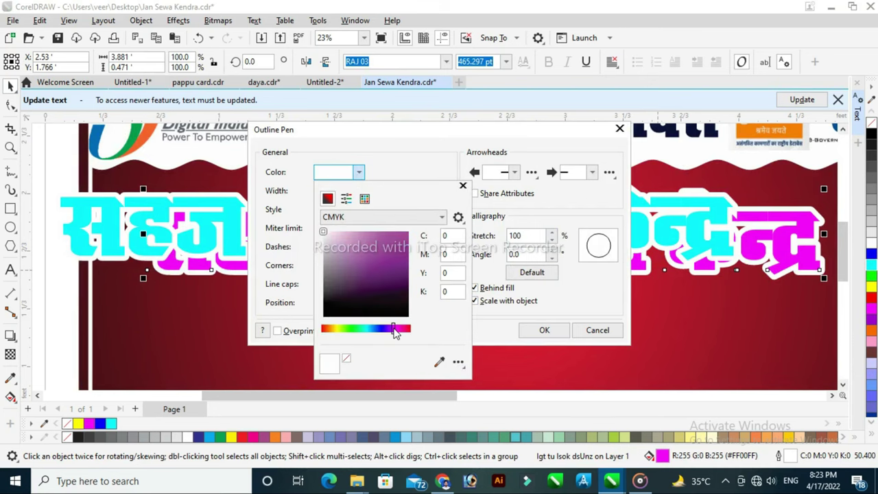
left_click(406, 234)
left_click(535, 333)
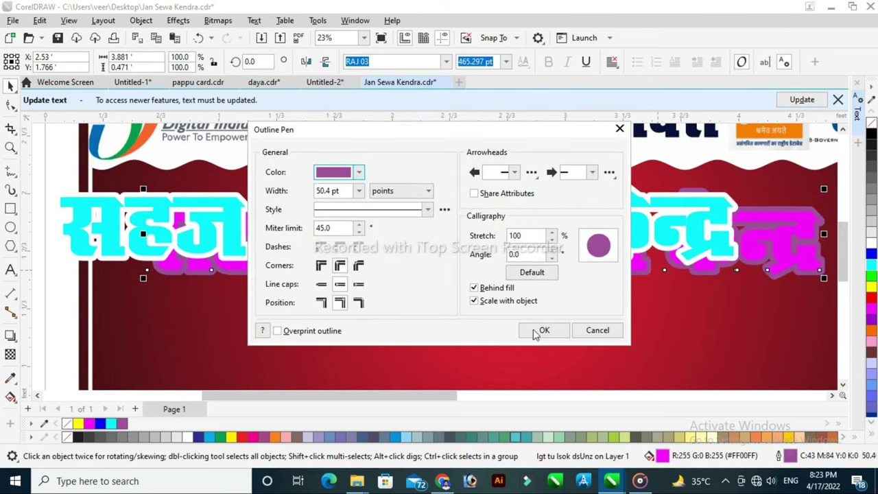
left_click(535, 332)
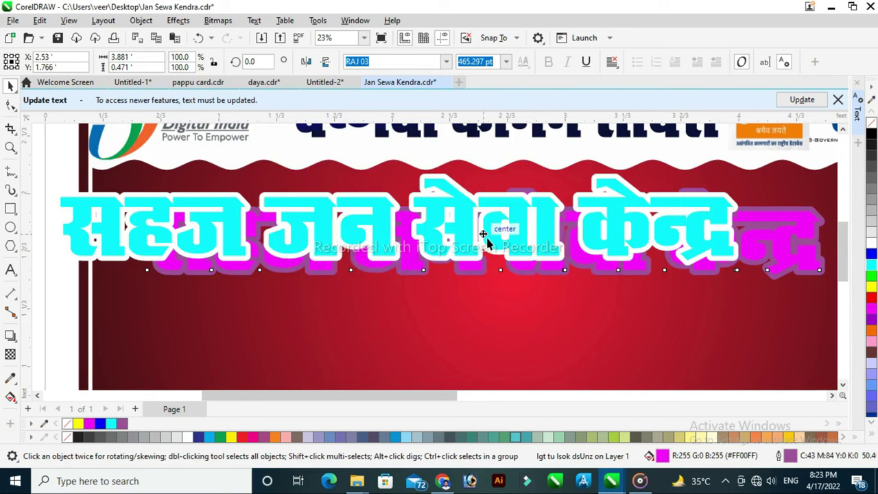
left_click_drag(489, 245, 468, 223)
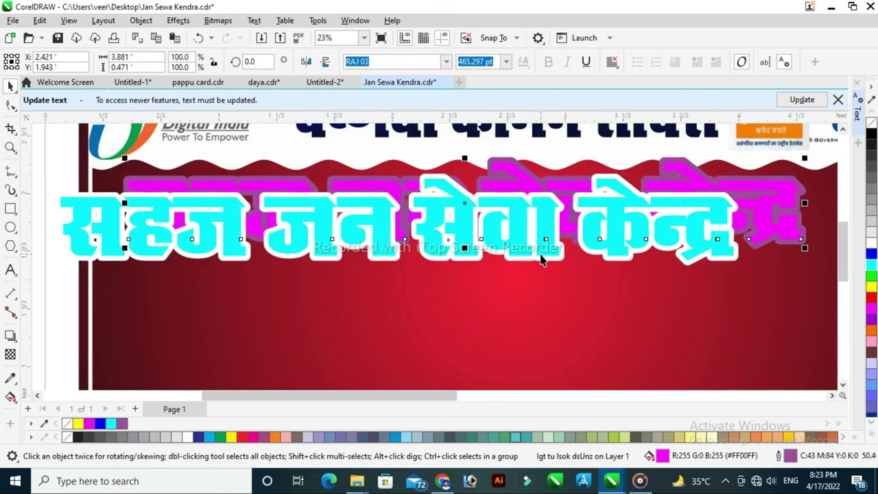
Step: Move the cyan heading clear below the magenta one and check the magenta heading's outline settings
left_click(249, 279)
left_click_drag(249, 289, 254, 305)
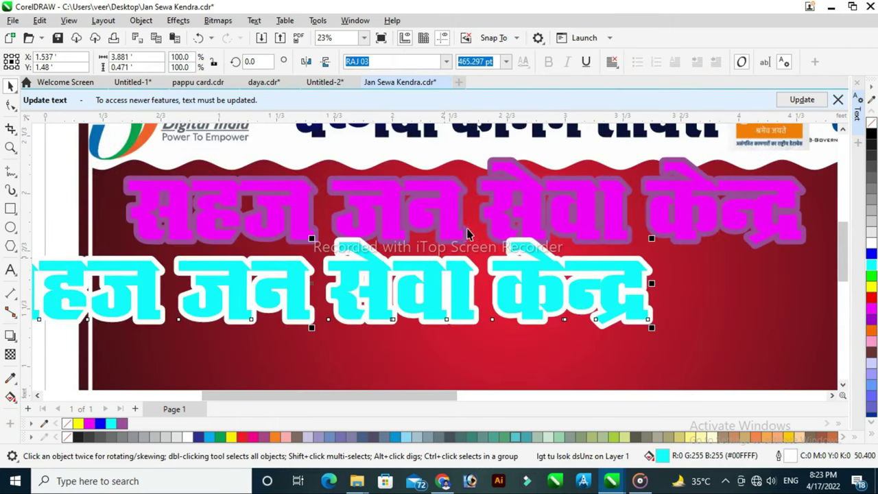
left_click(456, 221)
key("F12")
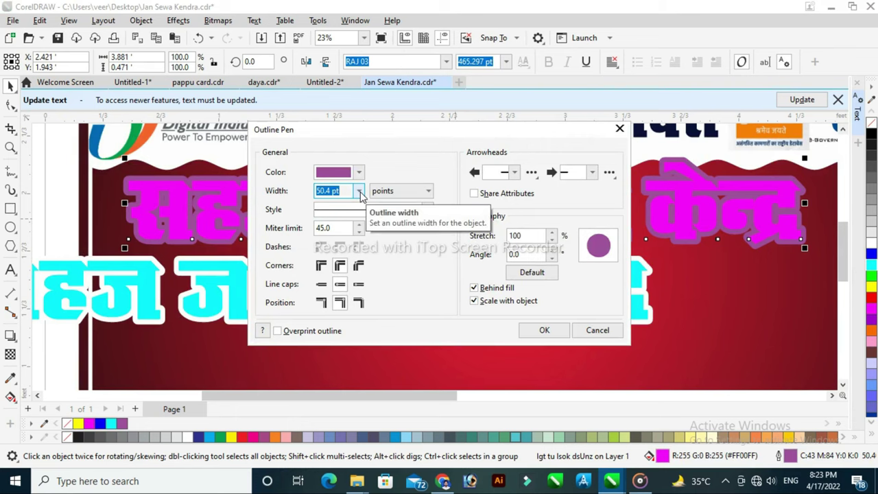
left_click(542, 331)
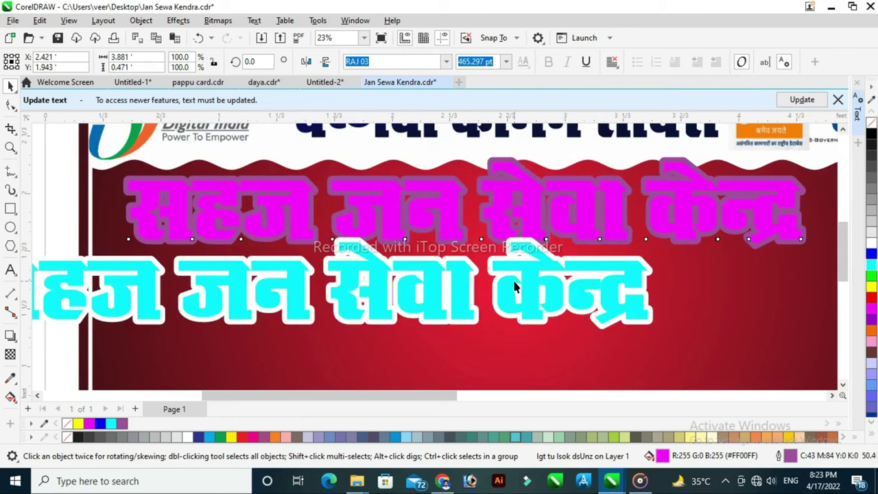
Step: Place the cyan heading on top of the magenta one, shifted slightly upward, and fill it with green
left_click_drag(538, 287, 680, 208)
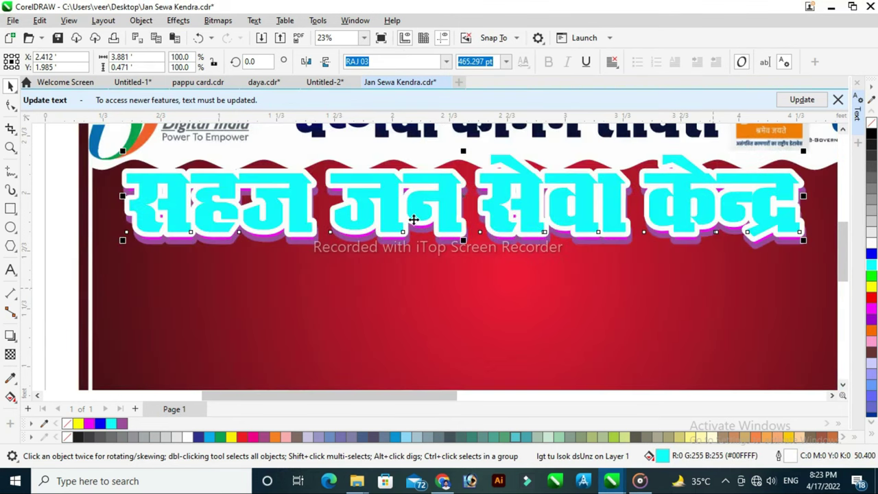
left_click(872, 276)
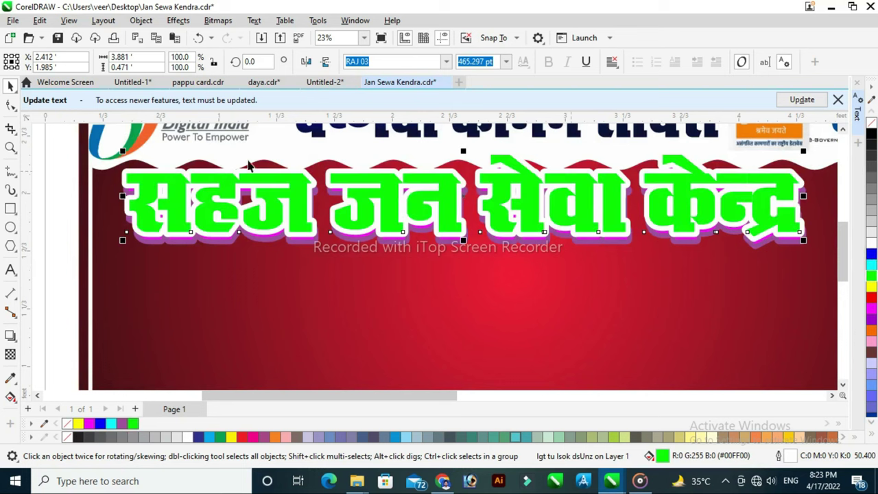
Step: Blend the green heading with the magenta heading beneath it in 20 steps
left_click(10, 335)
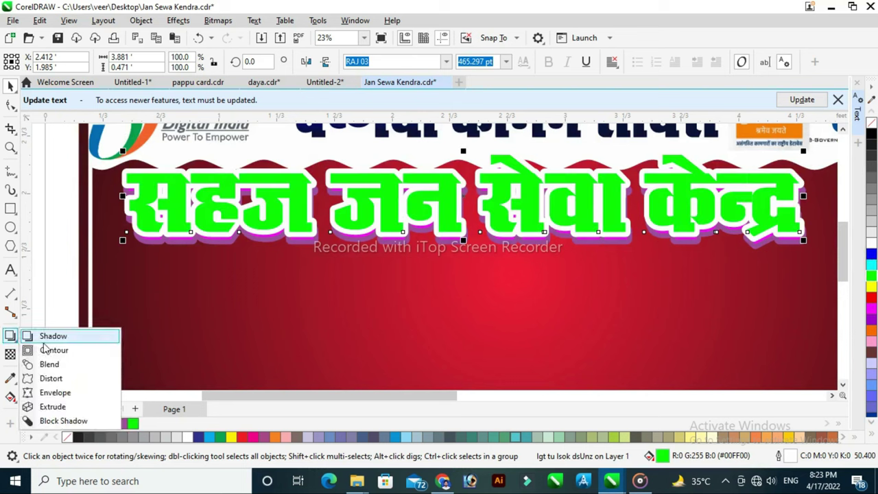
left_click(49, 364)
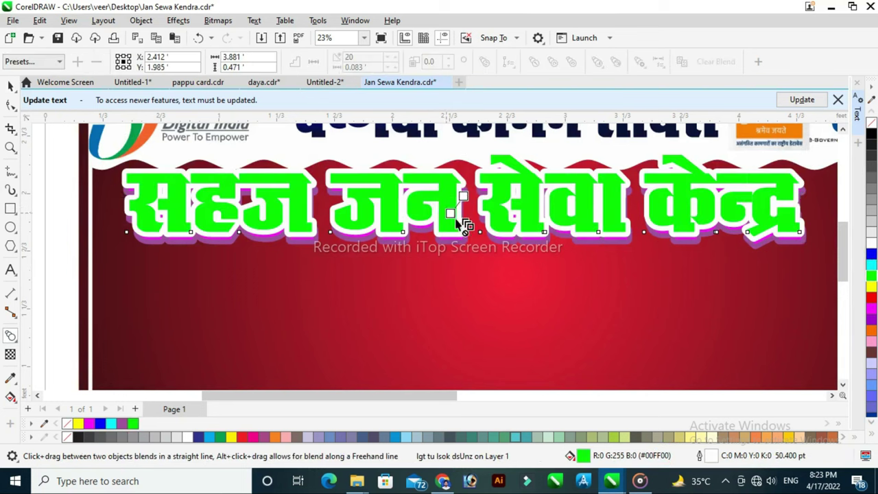
left_click_drag(502, 246, 519, 244)
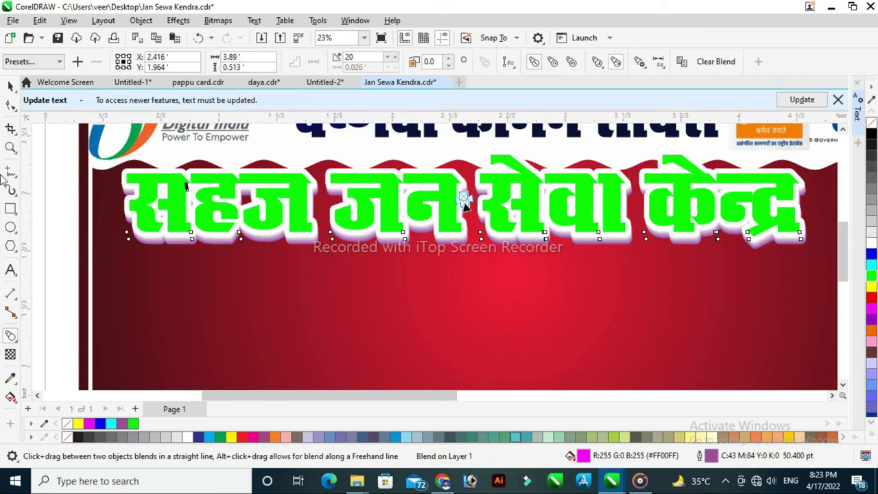
left_click(11, 90)
left_click(39, 154)
Step: Move the blended heading slightly down into the red area, enlarge it to about 3.95 ft wide and inspect its shaded edges
scroll(171, 206, "down", 2)
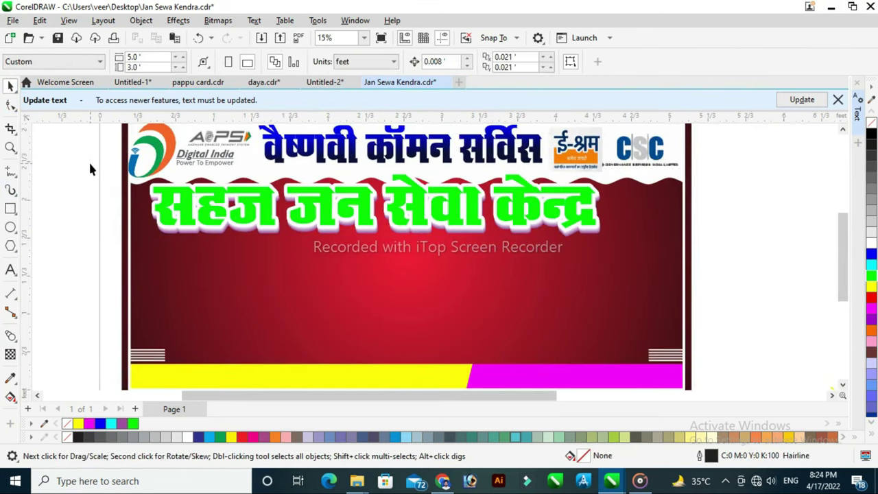
left_click_drag(89, 168, 583, 269)
left_click_drag(412, 218, 416, 227)
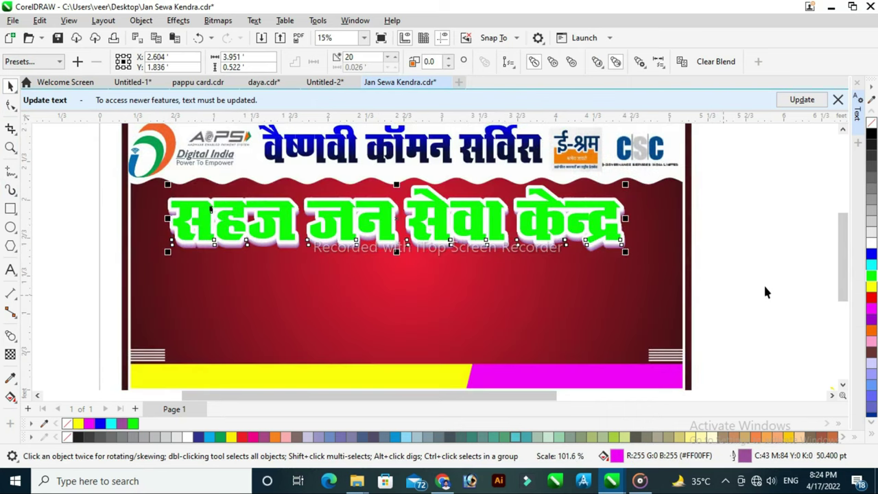
left_click(55, 169)
left_click(10, 148)
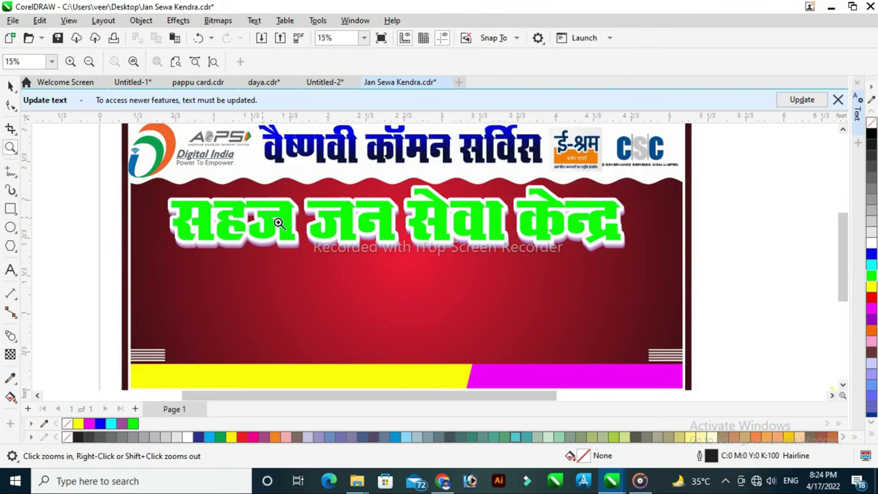
left_click_drag(278, 223, 375, 259)
scroll(306, 213, "down", 6)
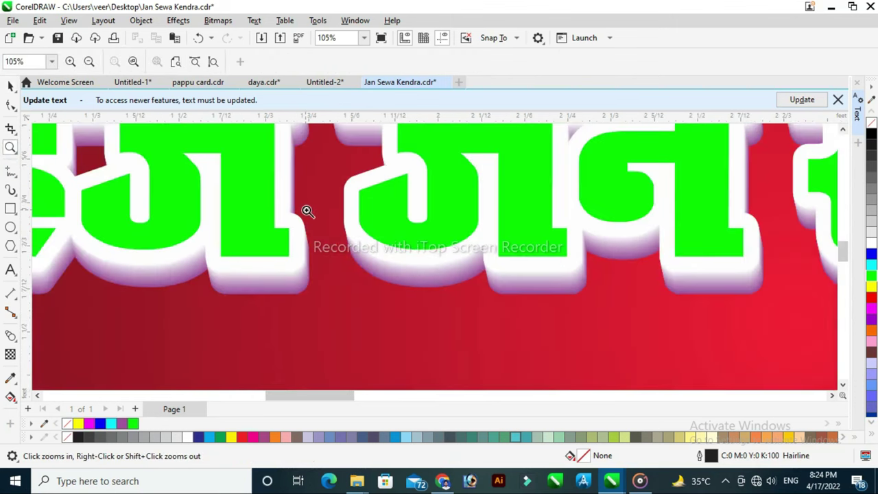
scroll(330, 214, "down", 1)
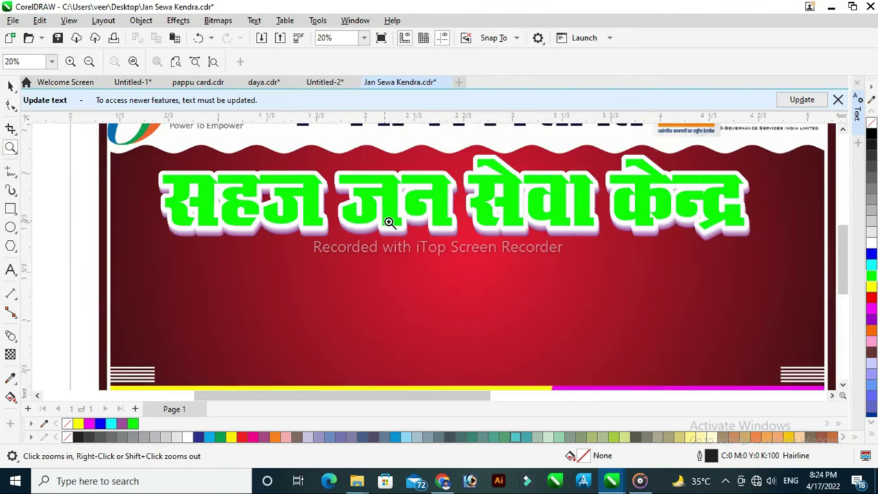
scroll(340, 198, "down", 1)
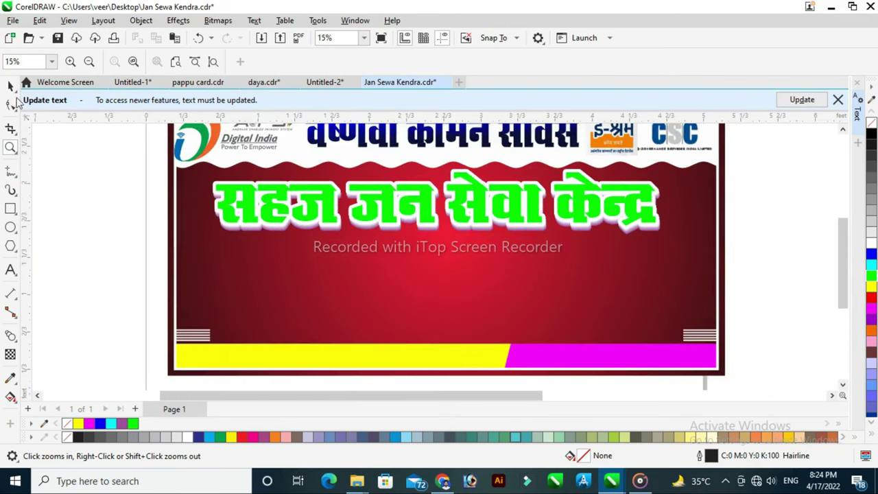
Step: Move the green Jan Seva Kendra logo from below the page to the banner's lower left edge
left_click(10, 85)
left_click_drag(843, 247, 848, 288)
left_click(51, 343)
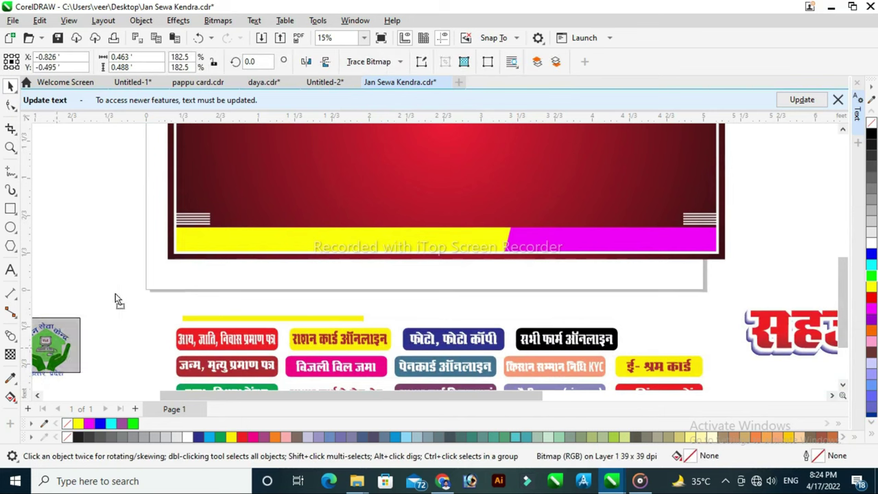
left_click_drag(55, 343, 153, 196)
Step: Delete the spare red "सहज जन सेवा केन्द्र" heading lying outside the page
scroll(71, 172, "down", 2)
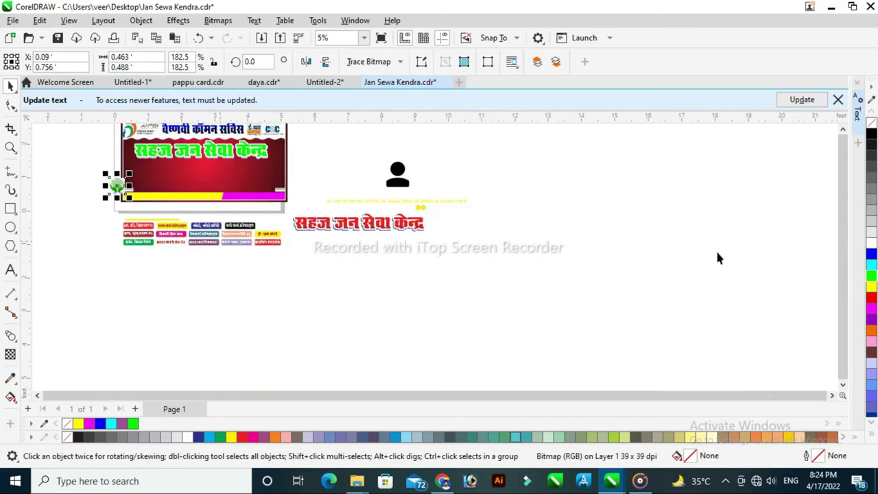
left_click_drag(472, 258, 286, 214)
key("Delete")
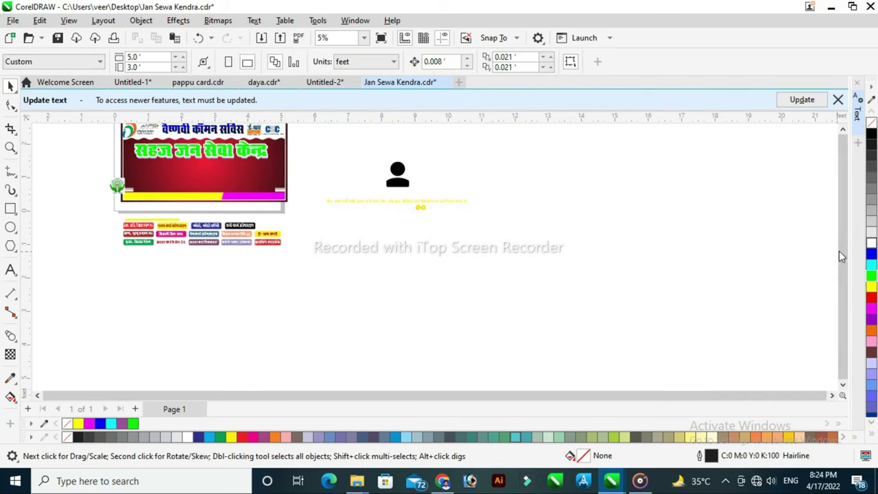
Step: Move the Jan Seva Kendra logo up outside the banner's left edge, level with the green heading
scroll(456, 214, "down", 2)
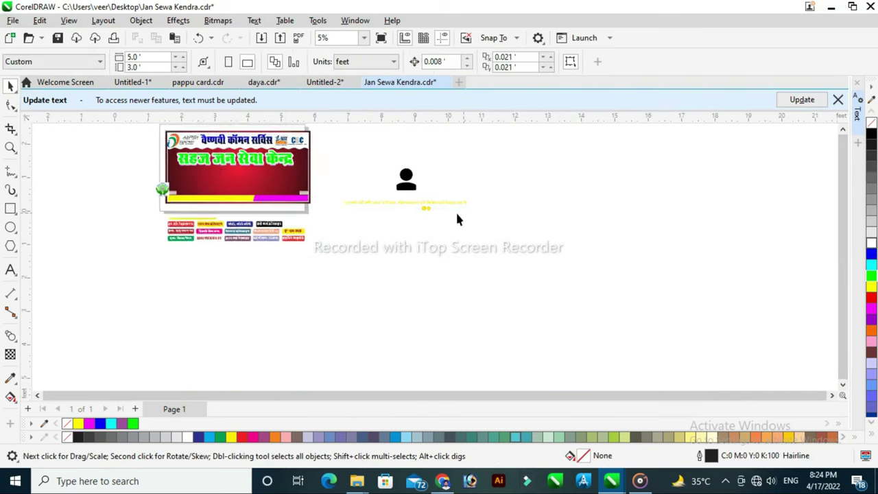
left_click(10, 147)
left_click_drag(243, 190, 353, 241)
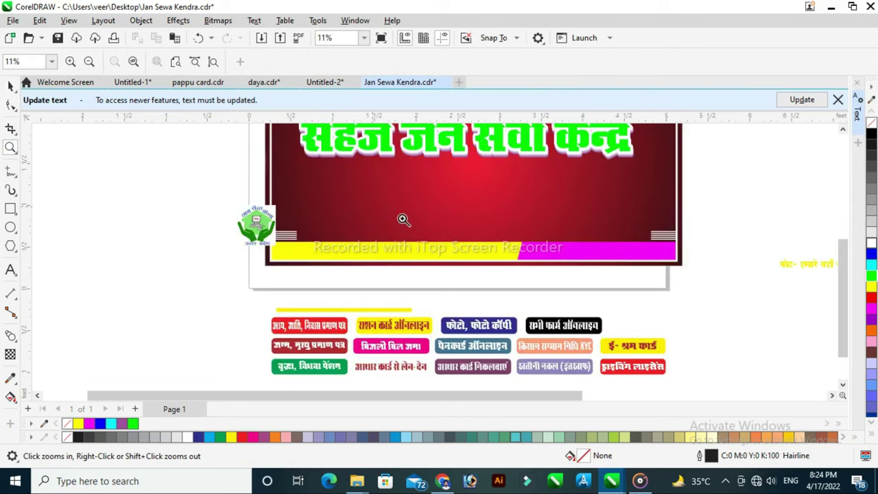
left_click(10, 85)
left_click(257, 225)
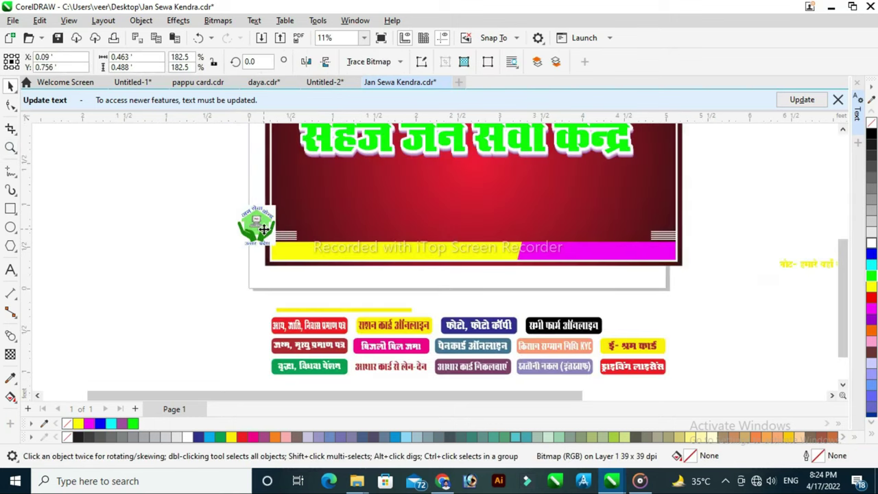
left_click_drag(263, 232, 252, 172)
scroll(274, 170, "down", 3)
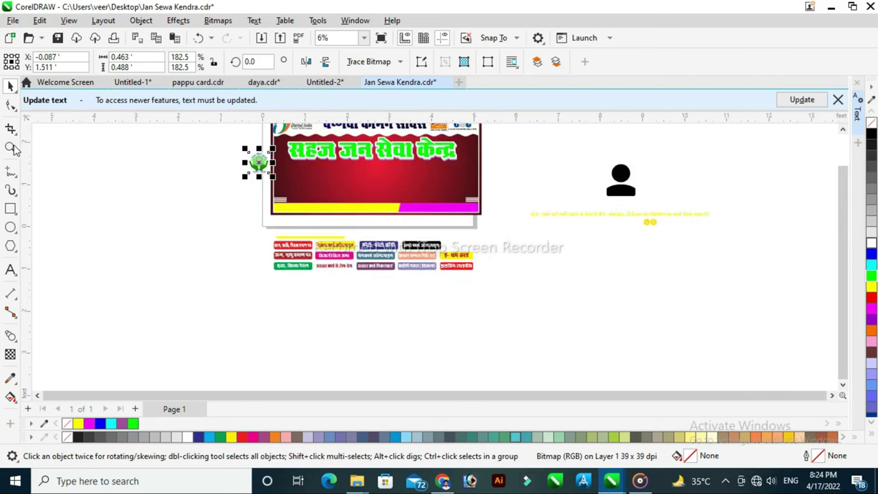
key("z")
left_click_drag(245, 137, 490, 194)
left_click(10, 87)
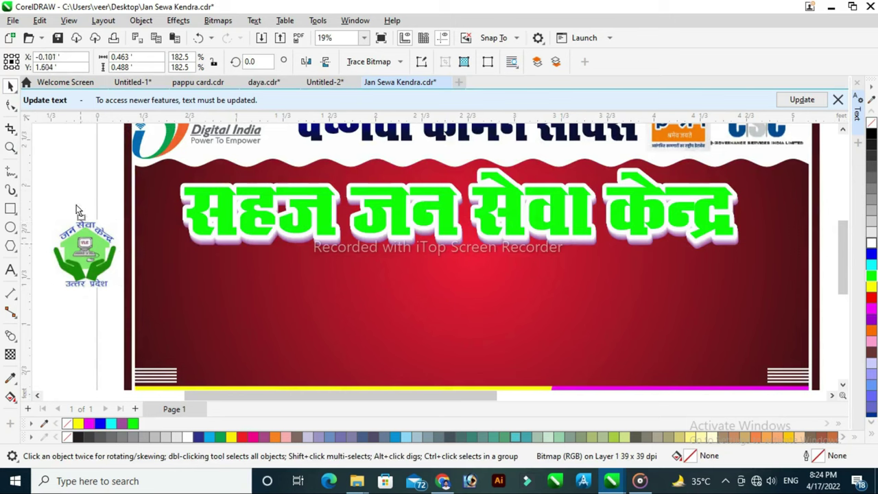
left_click_drag(75, 212, 71, 167)
Step: Shrink the blended heading to about 3.12 ft wide and move it up towards the wavy header edge
left_click_drag(125, 157, 754, 295)
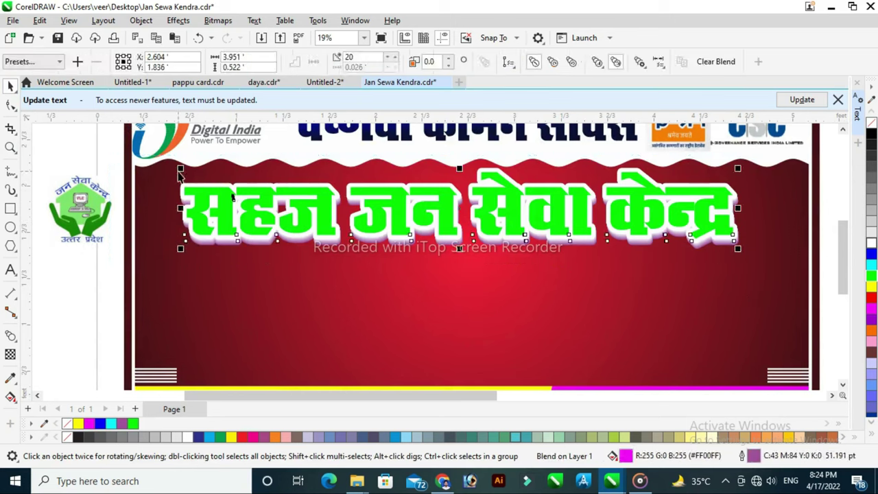
left_click_drag(179, 168, 296, 184)
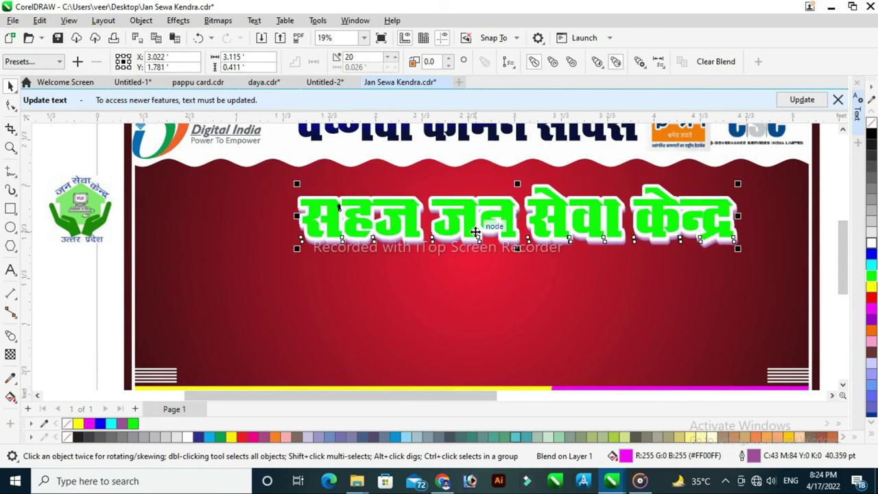
left_click_drag(475, 231, 476, 219)
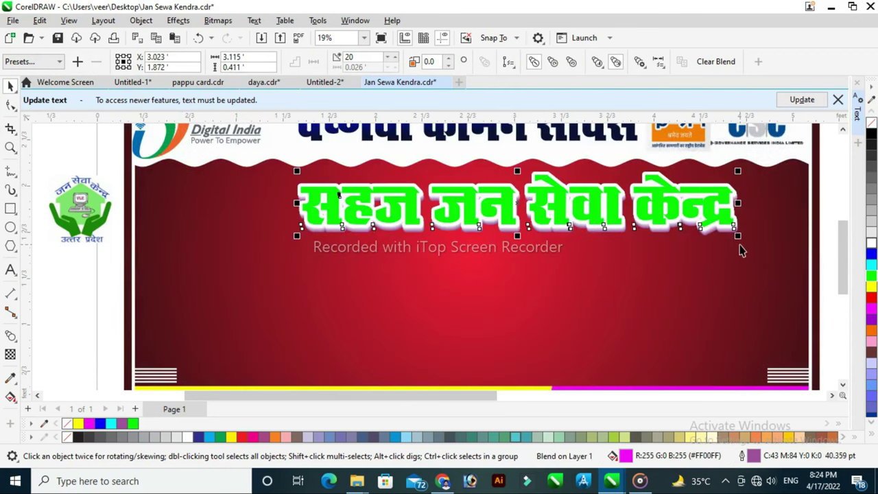
Step: Place the Jan Seva Kendra logo in the red area's upper left corner and enlarge it to about 0.53 ft wide
left_click_drag(81, 219, 168, 211)
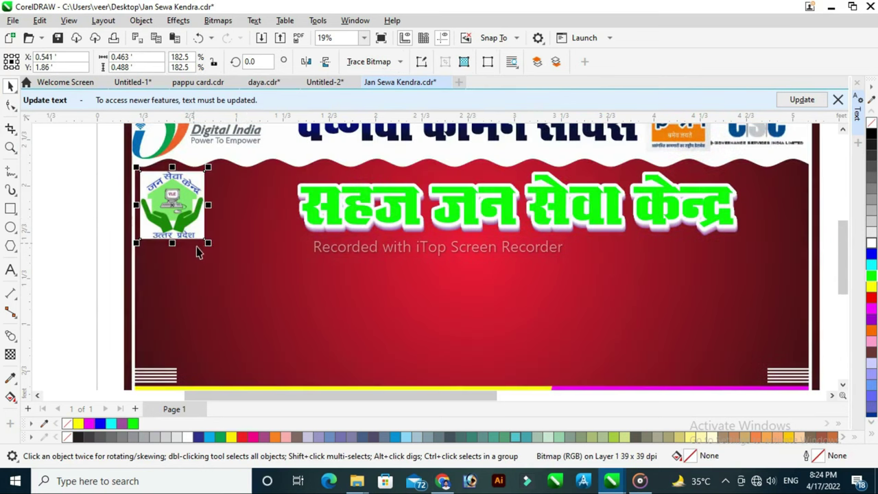
left_click_drag(207, 245, 217, 252)
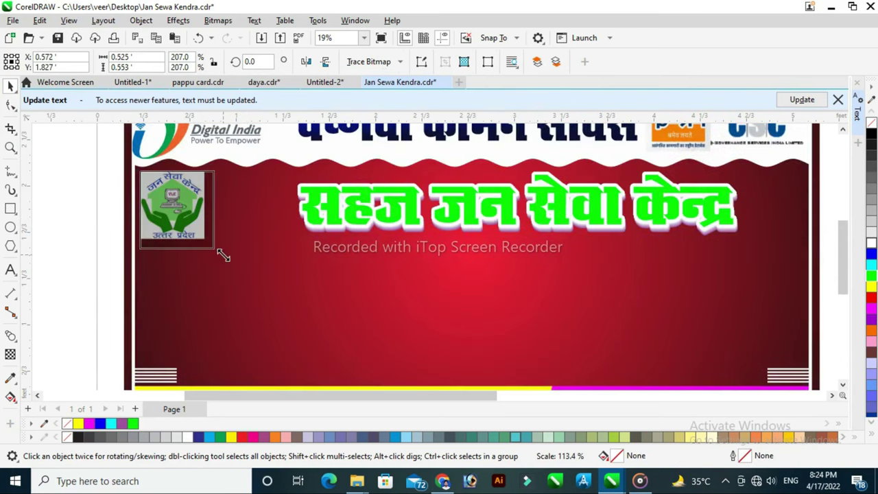
left_click(76, 239)
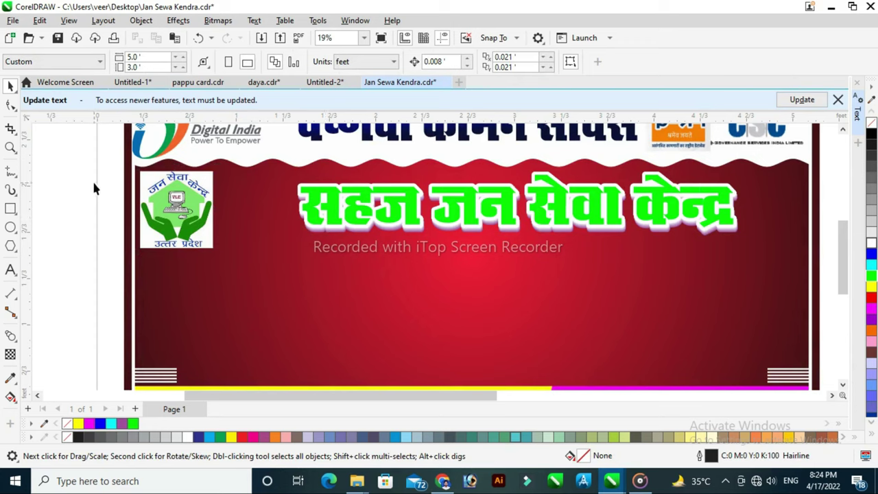
Step: Enlarge the blended heading to about 3.59 ft wide, leaving a small gap beside the logo
left_click_drag(94, 183, 753, 254)
left_click_drag(816, 261, 165, 262)
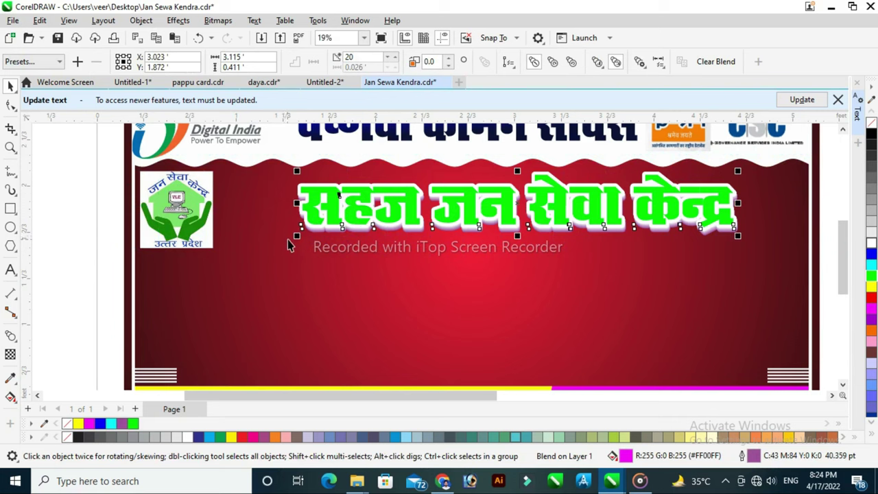
left_click_drag(296, 237, 213, 257)
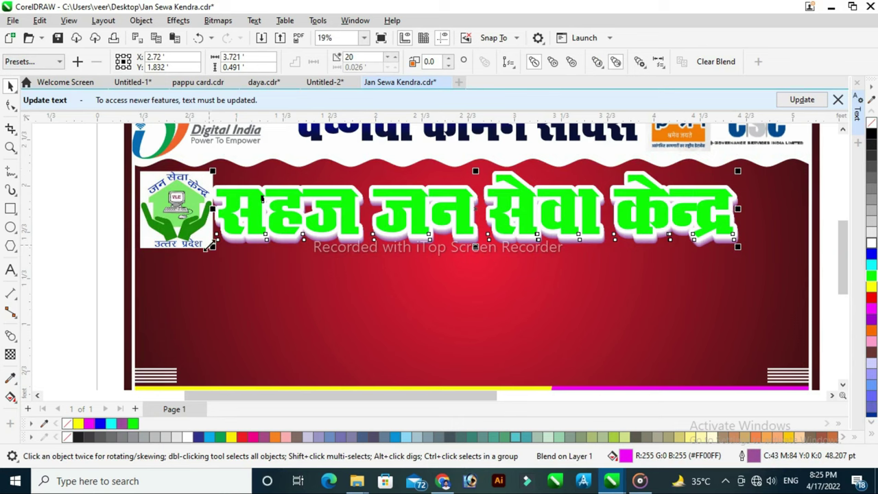
left_click_drag(213, 247, 231, 249)
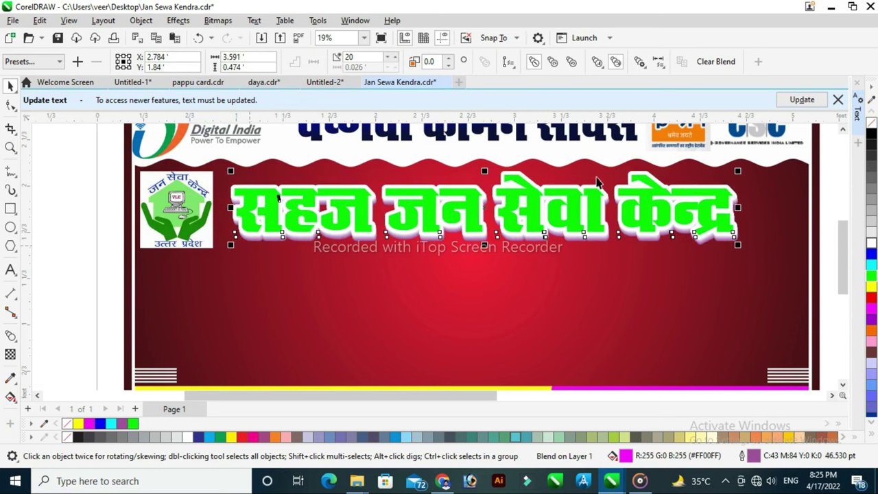
left_click(835, 256)
Step: Delete the black person icon lying beside the page
scroll(78, 178, "down", 1)
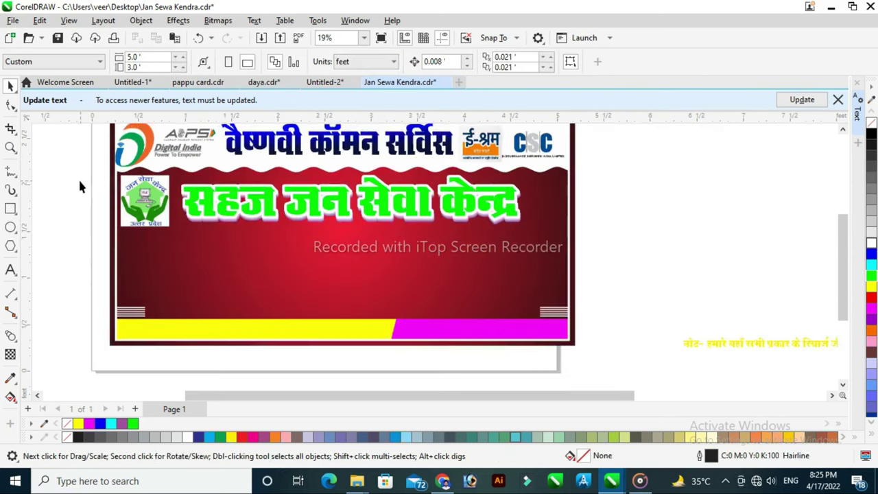
scroll(606, 267, "left", 2)
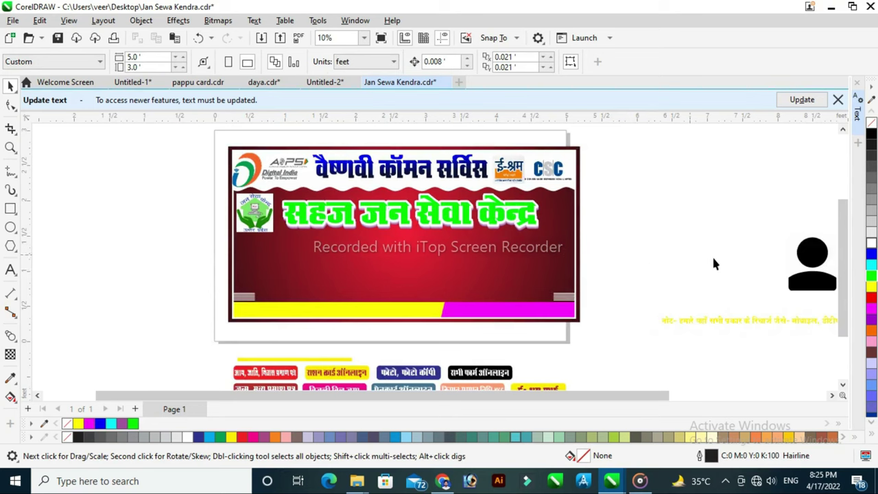
left_click(811, 262)
key("Delete")
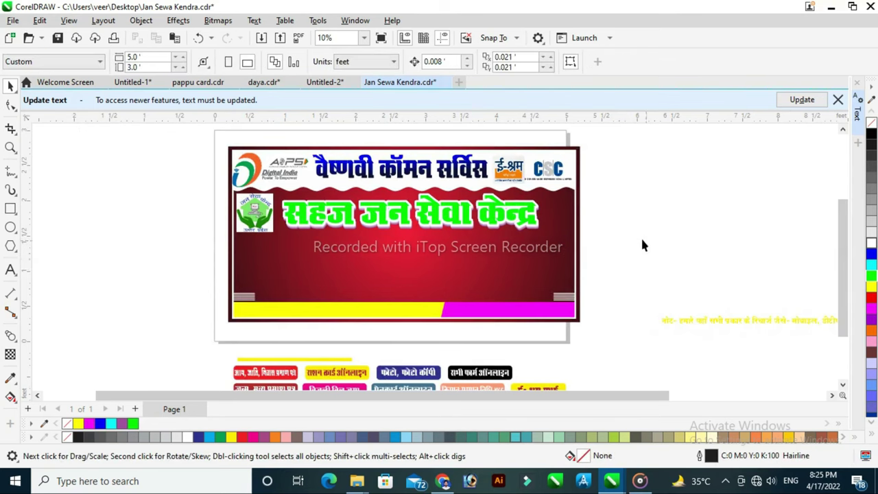
Step: Move the thick yellow line and the thinner white line from below the page to just beneath the green heading
left_click(302, 360)
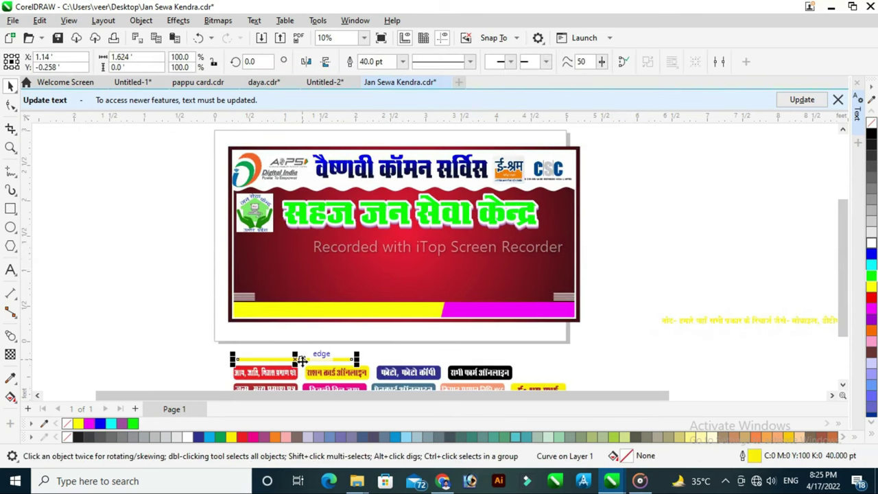
left_click_drag(299, 359, 345, 235)
left_click(659, 261)
scroll(151, 234, "down", 1)
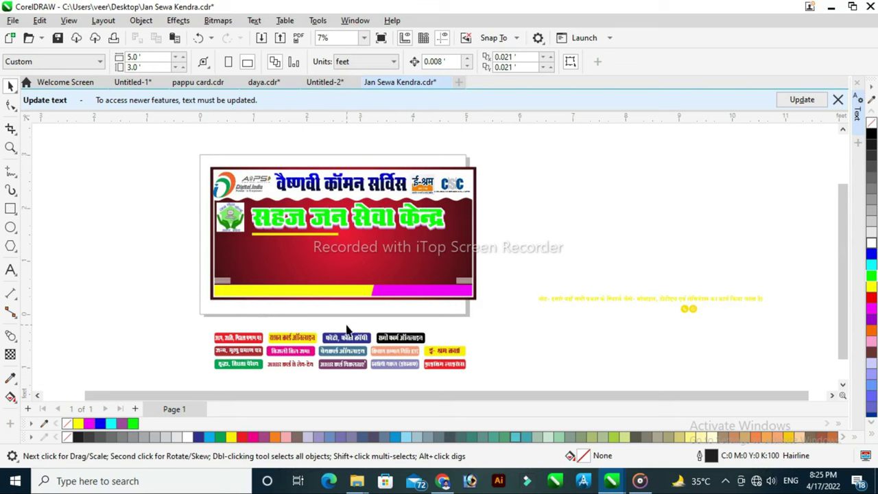
left_click_drag(346, 330, 391, 244)
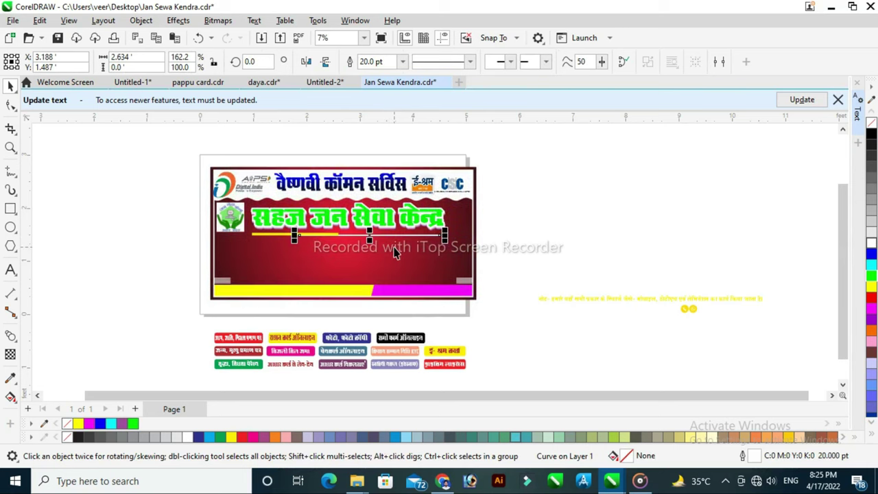
left_click(560, 266)
scroll(191, 301, "down", 1)
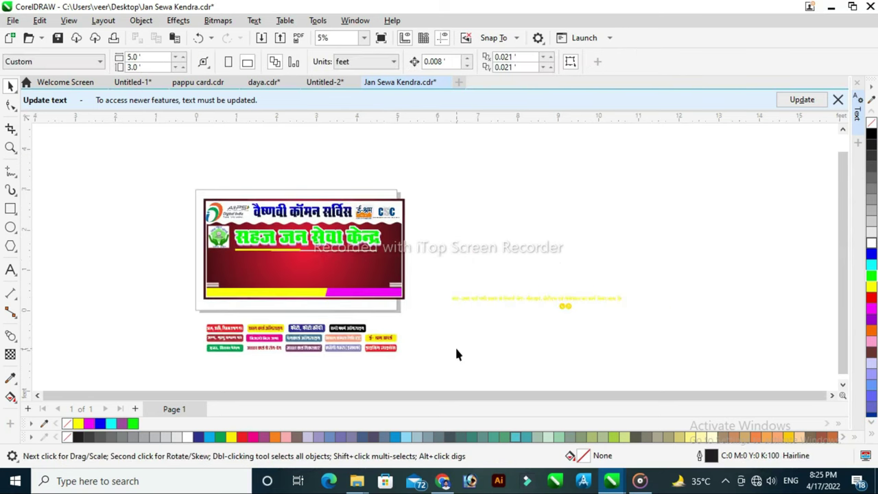
Step: Move all the service labels together from below the page into the red area beneath the heading lines
left_click_drag(172, 314, 407, 363)
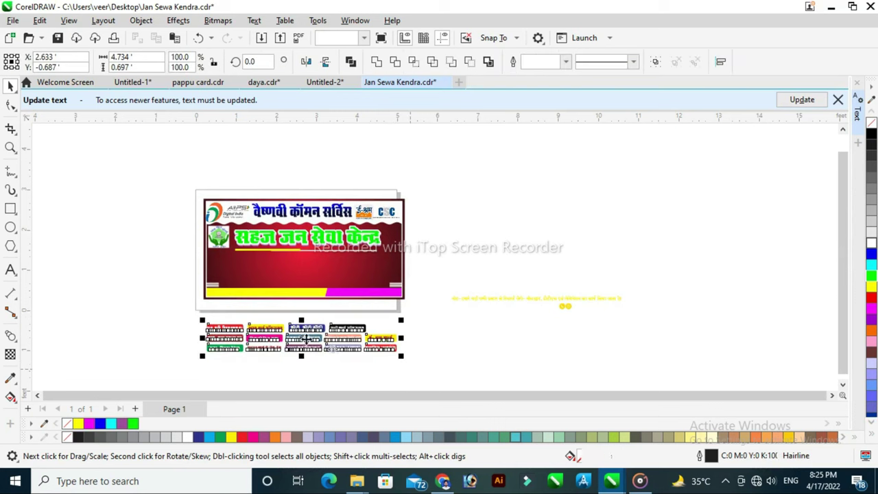
left_click_drag(308, 339, 304, 268)
left_click(466, 319)
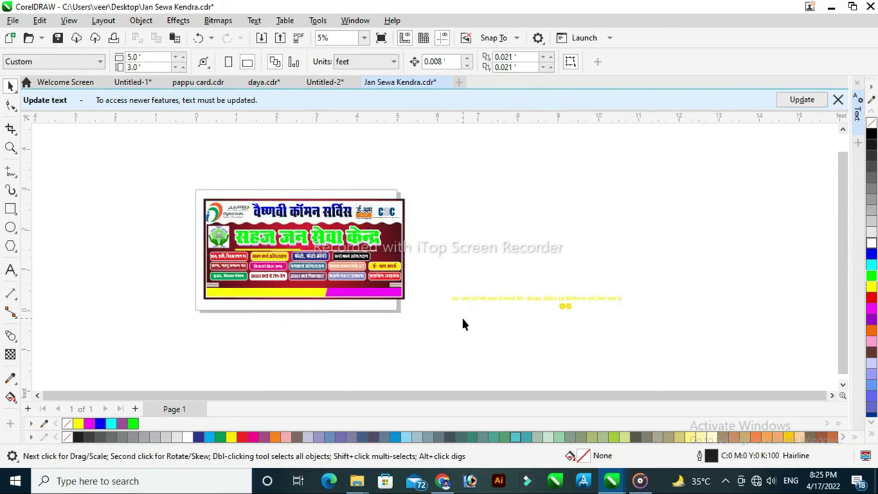
Step: Nudge all the service labels down slightly to widen the gap below the yellow and white lines, ending at Y 1.067 ft
key("z")
left_click_drag(183, 245, 418, 304)
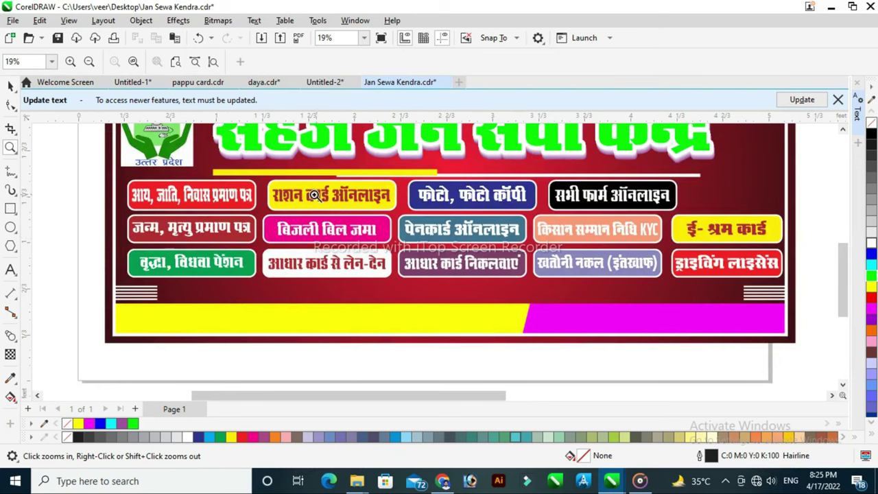
scroll(259, 206, "down", 1)
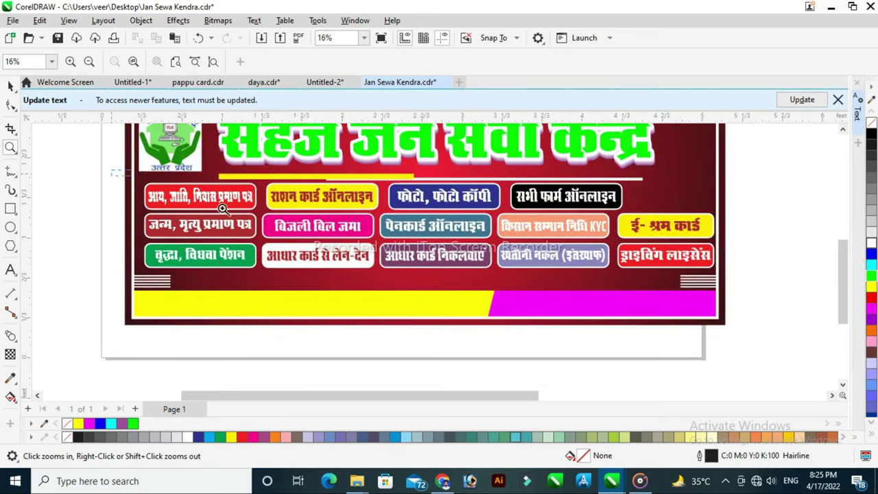
scroll(367, 189, "up", 1)
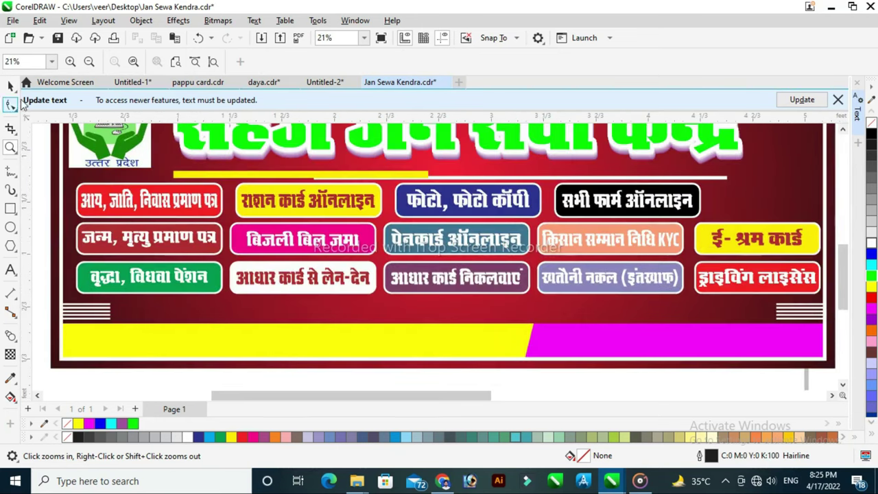
left_click(11, 85)
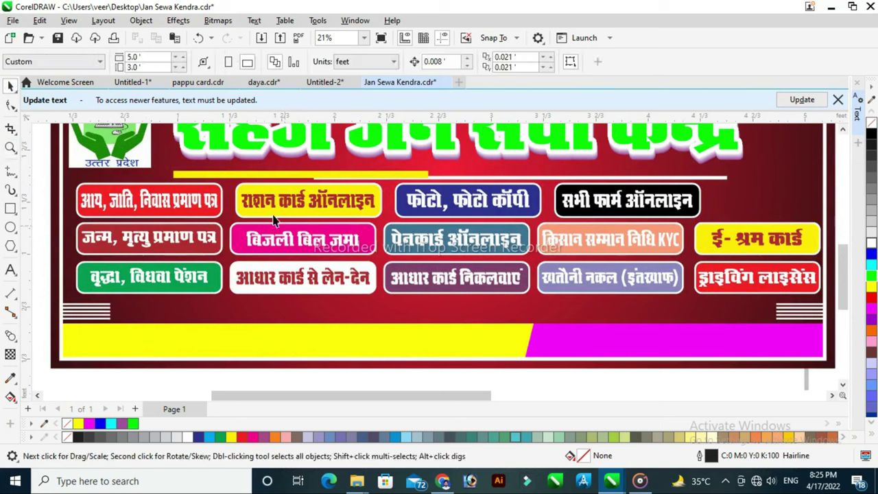
left_click_drag(41, 187, 845, 345)
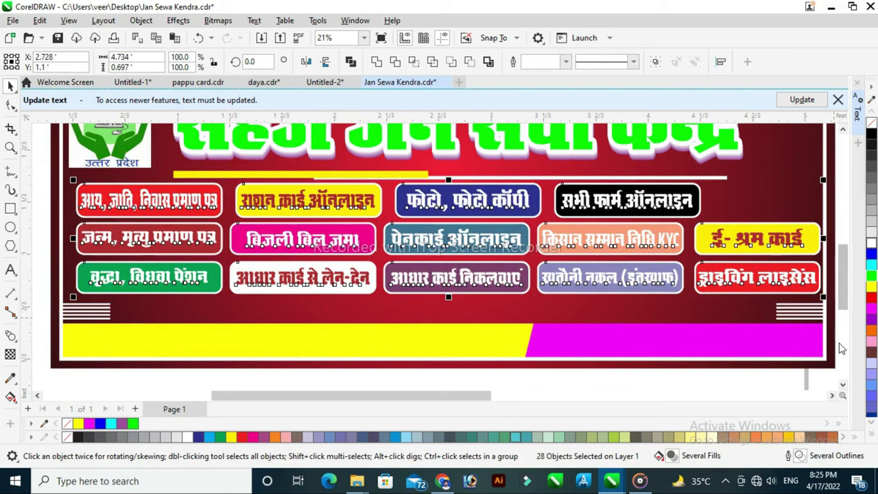
key("Down")
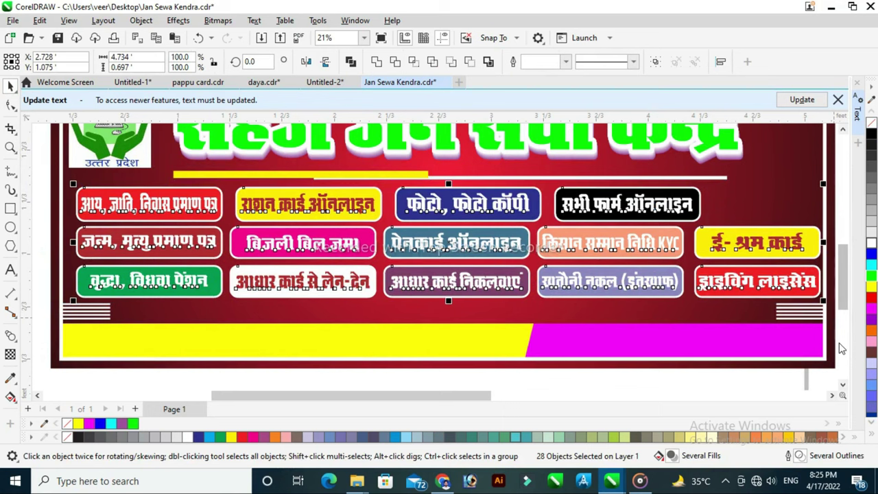
key("Down")
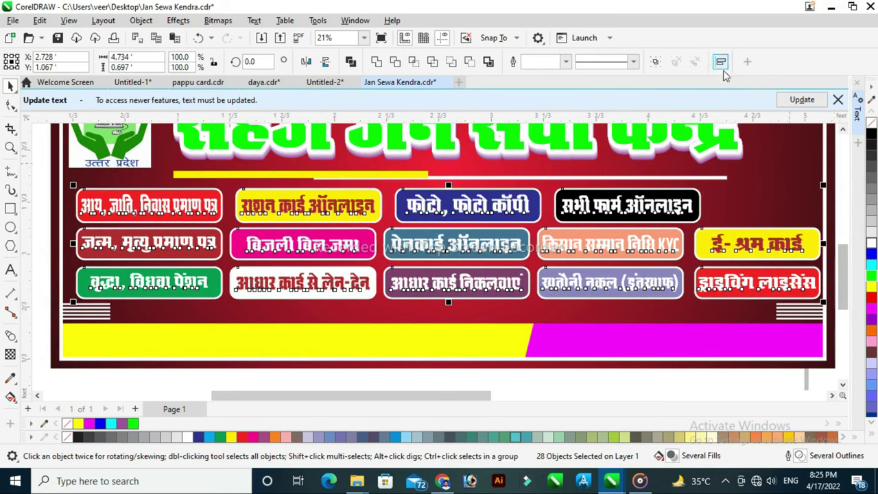
Step: Shift the white line towards the banner's right edge and level it with the yellow line at about Y 1.505 ft
left_click_drag(587, 178, 673, 174)
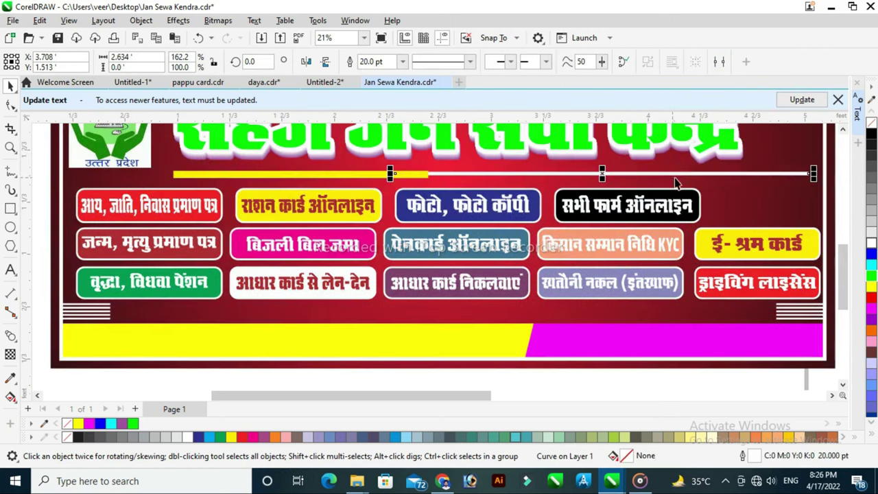
key("Down")
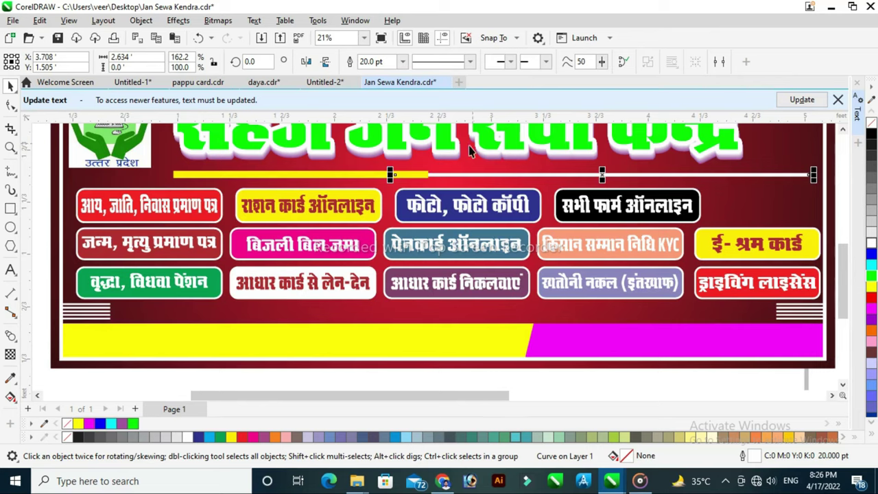
scroll(415, 185, "down", 2)
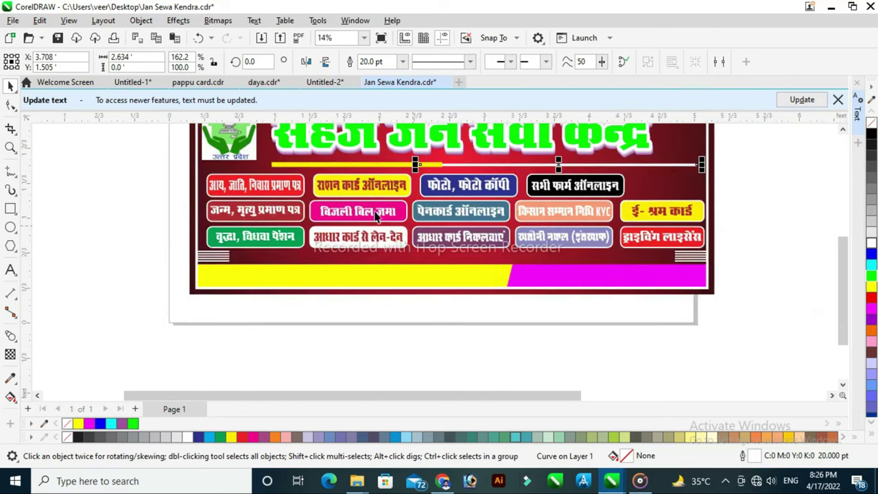
scroll(410, 189, "down", 2)
left_click(744, 319)
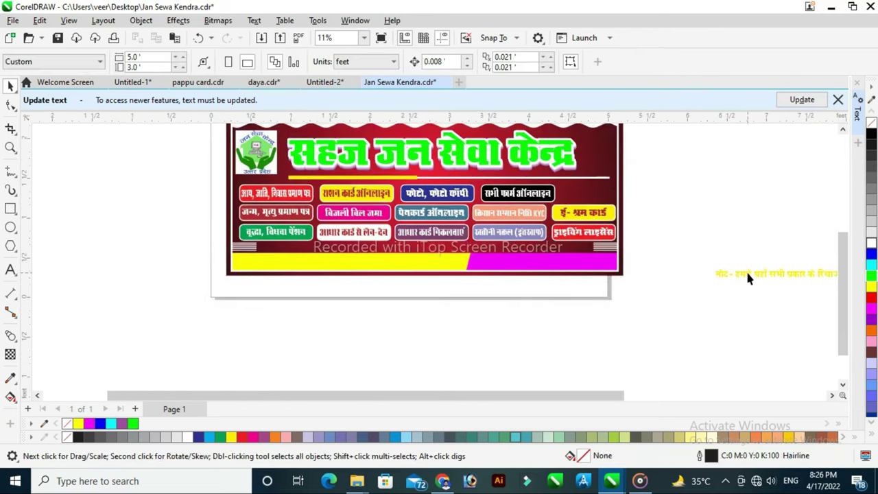
Step: Move the yellow phone icon from beside the page onto the left end of the yellow bottom strip
left_click(746, 269)
left_click(745, 309)
scroll(714, 280, "down", 2)
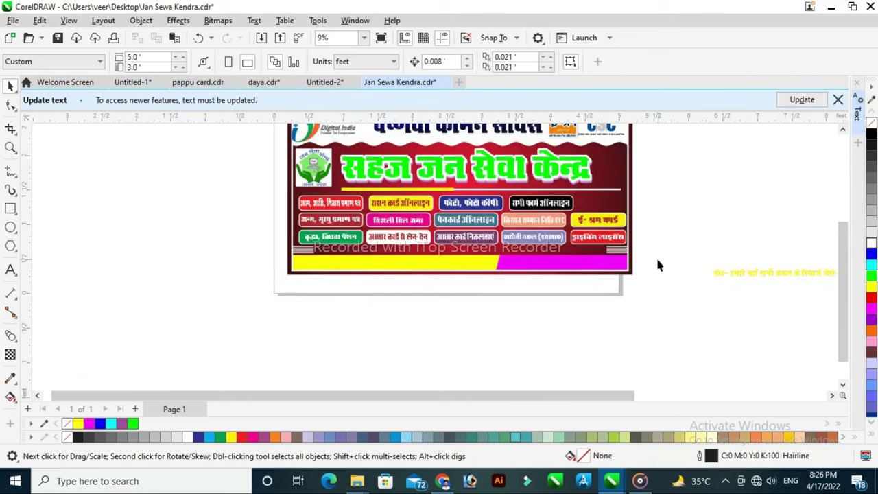
scroll(356, 228, "down", 2)
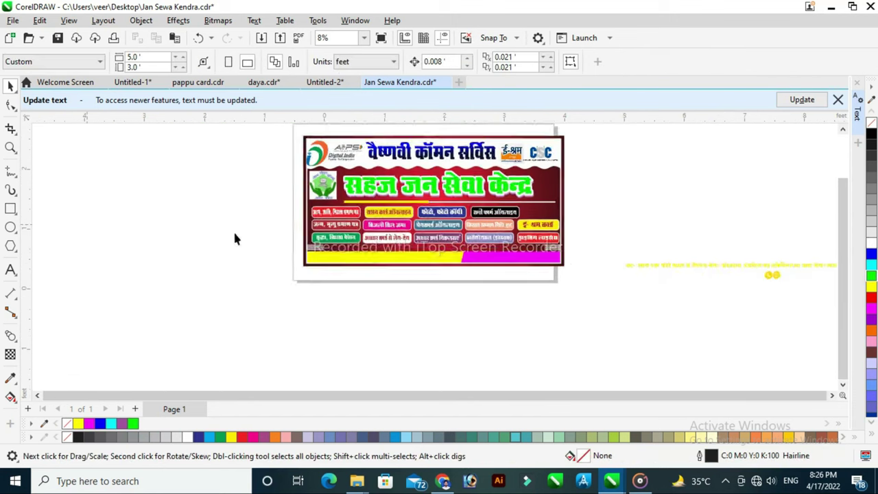
left_click(11, 146)
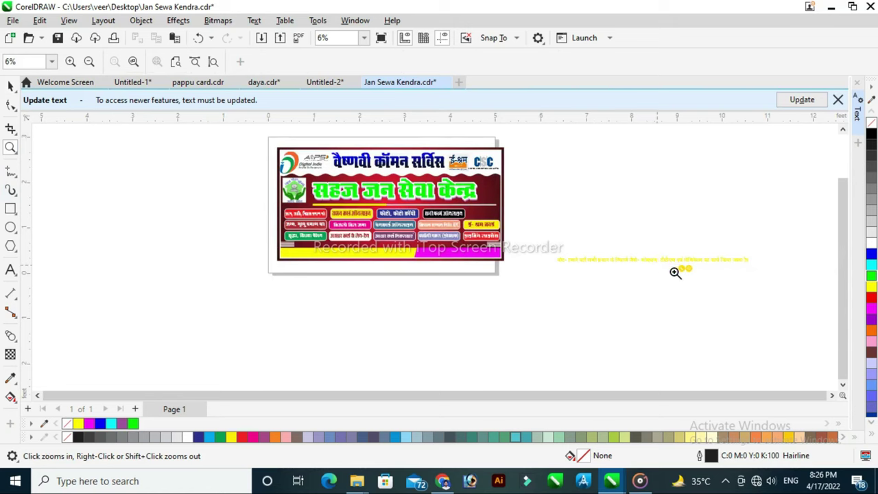
key("space")
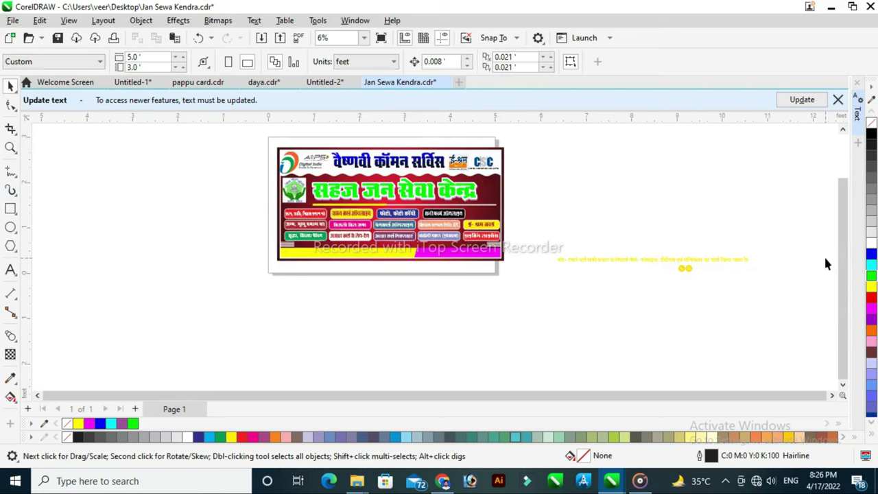
left_click(686, 267)
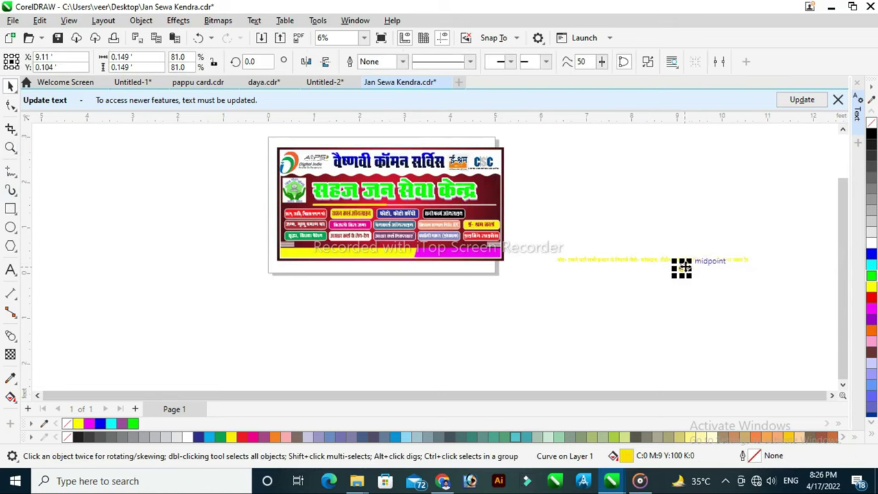
left_click_drag(683, 267, 328, 280)
left_click(415, 307)
Step: Fill the phone icon on the yellow strip with blue
key("z")
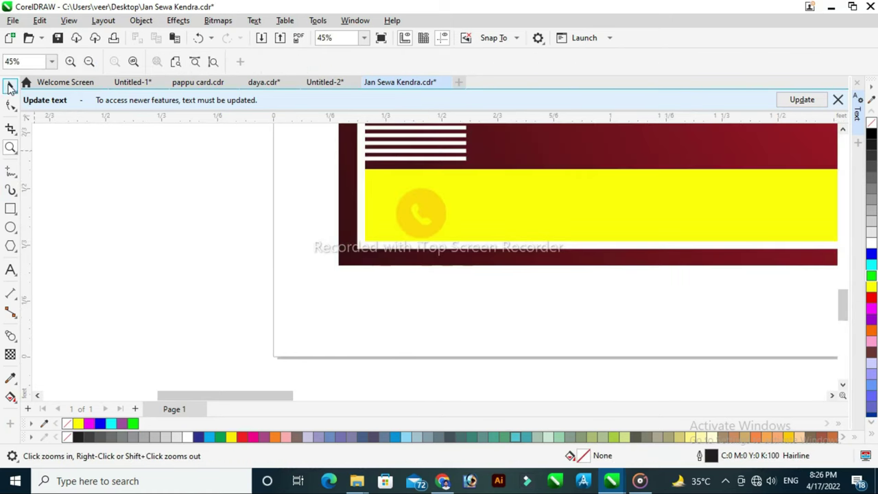
left_click(10, 86)
left_click(413, 211)
left_click(871, 260)
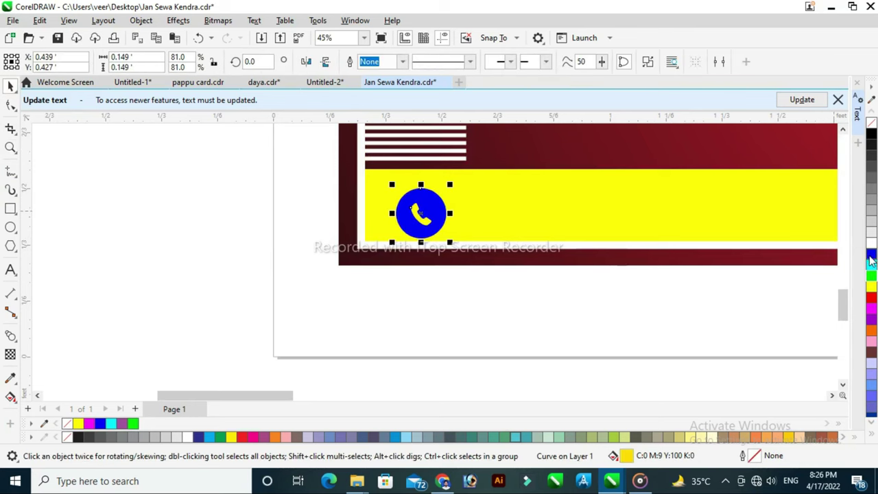
left_click(390, 275)
Step: Shift the blue phone icon closer to the strip's left end and centre it vertically within the yellow strip
scroll(345, 258, "down", 2)
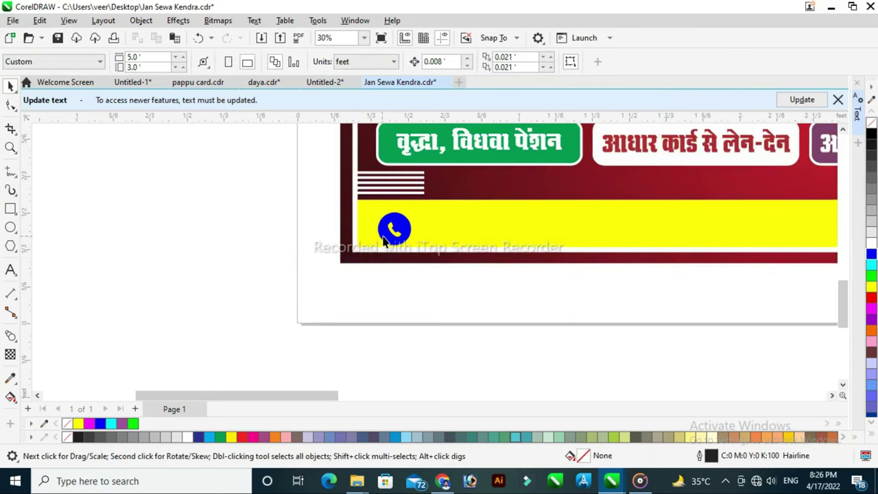
left_click_drag(384, 240, 385, 231)
left_click(230, 310)
Step: Move the yellow note line beginning "नोट-" from beside the page to the gap between the white stripes above the bottom strip
scroll(135, 227, "down", 2)
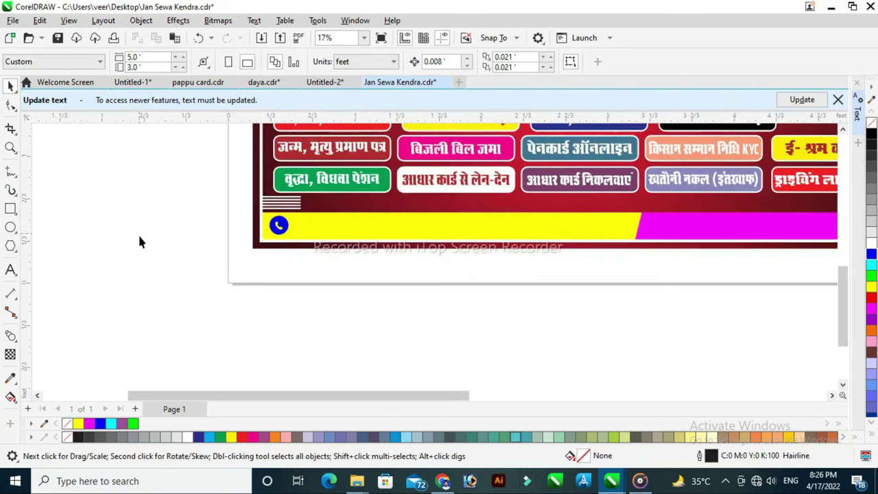
scroll(138, 241, "down", 1)
scroll(214, 281, "down", 1)
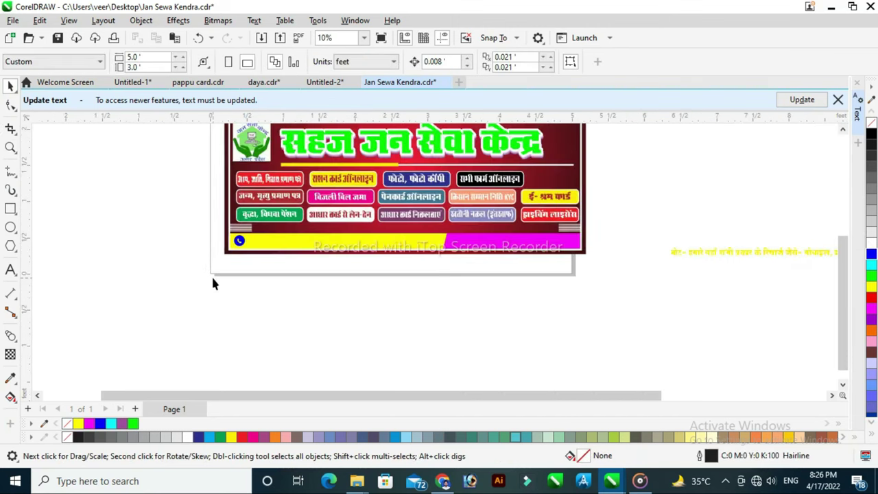
left_click(716, 253)
left_click(10, 146)
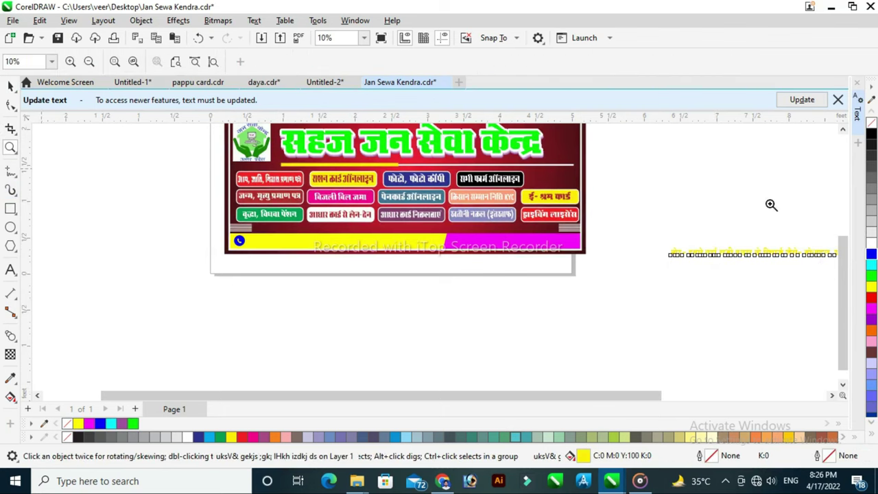
left_click_drag(650, 235, 776, 271)
scroll(539, 249, "down", 4)
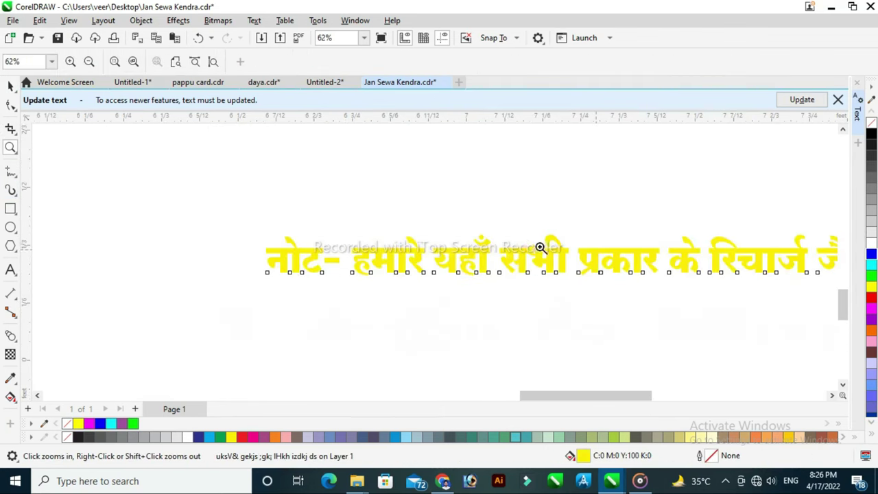
scroll(691, 248, "down", 1)
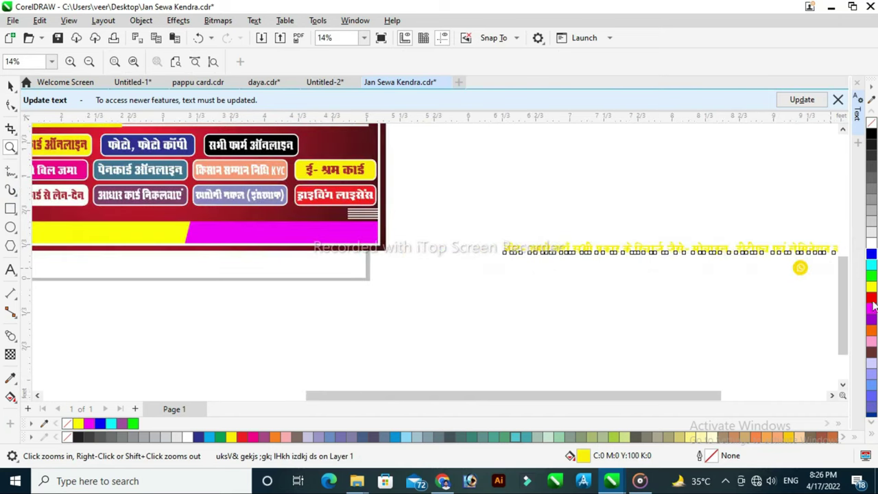
scroll(670, 236, "down", 1)
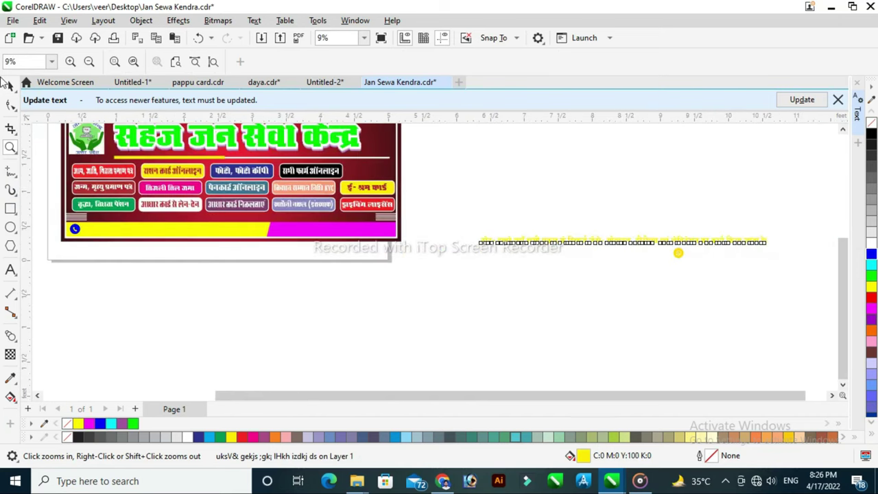
left_click(8, 84)
left_click_drag(627, 243, 235, 220)
left_click_drag(401, 221, 395, 222)
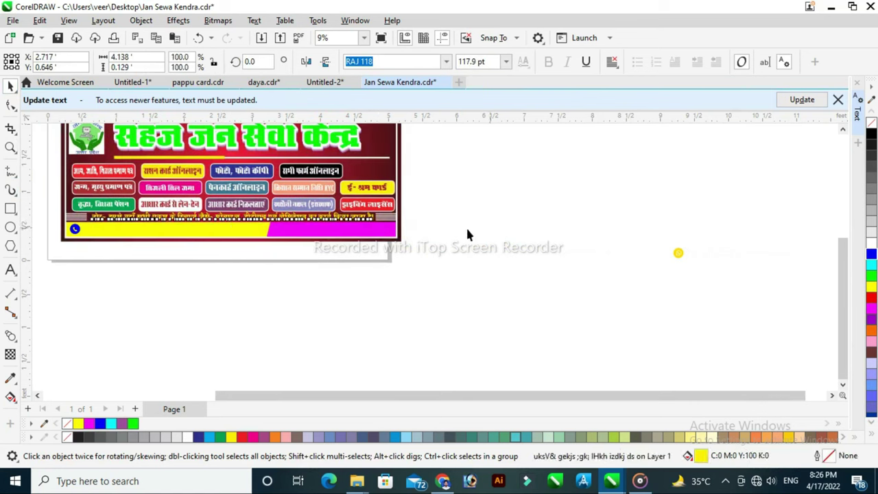
left_click(466, 235)
Step: Nudge the yellow note line beginning "नोट-" slightly down and left so it sits evenly between the white stripes
left_click(10, 149)
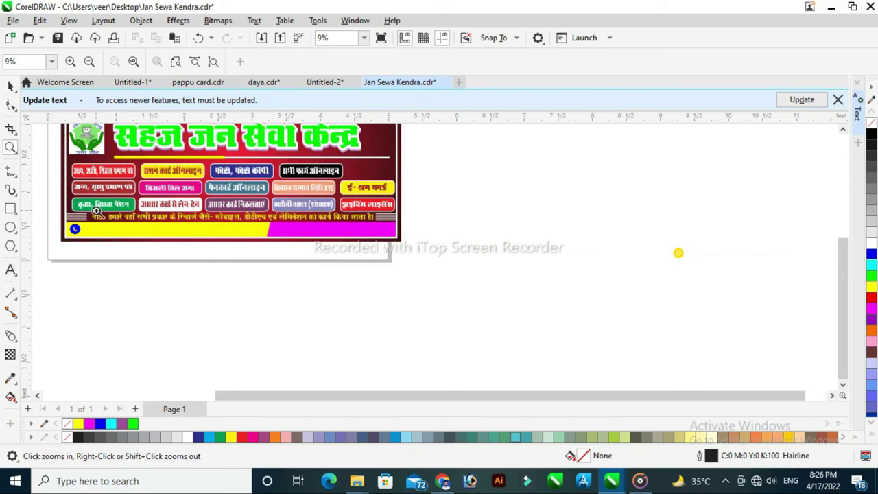
left_click(277, 220)
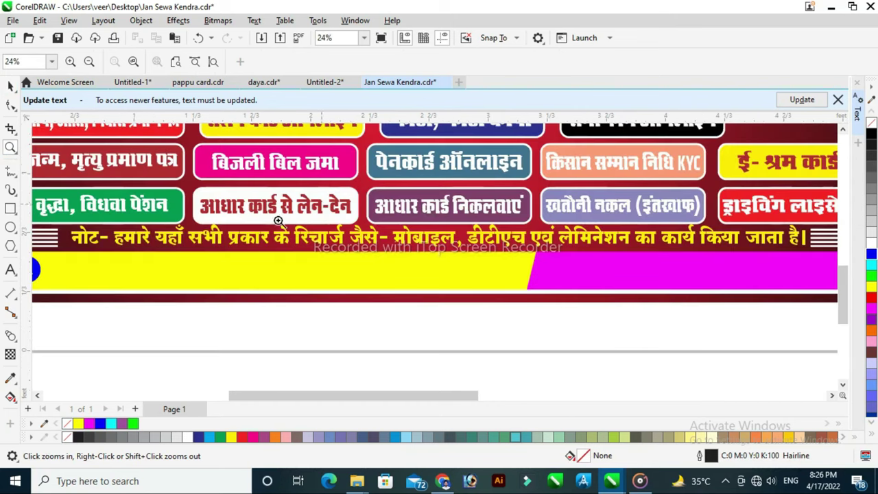
left_click(10, 85)
left_click(610, 242)
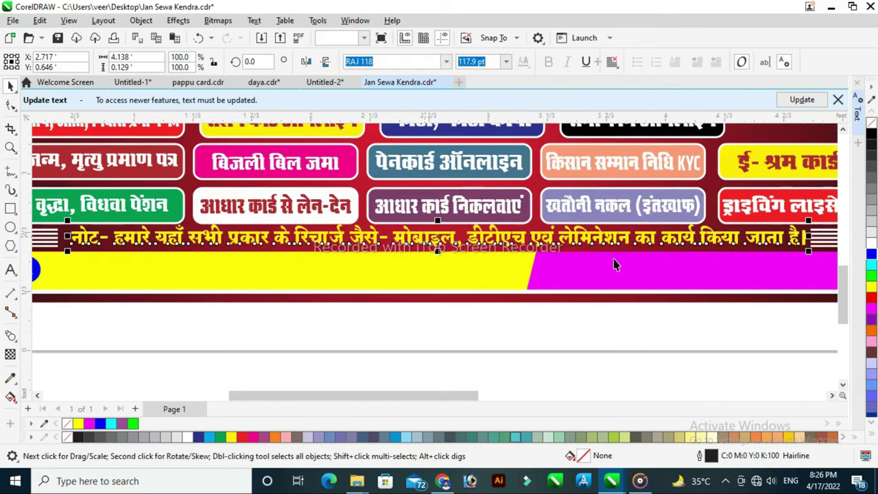
key("Down")
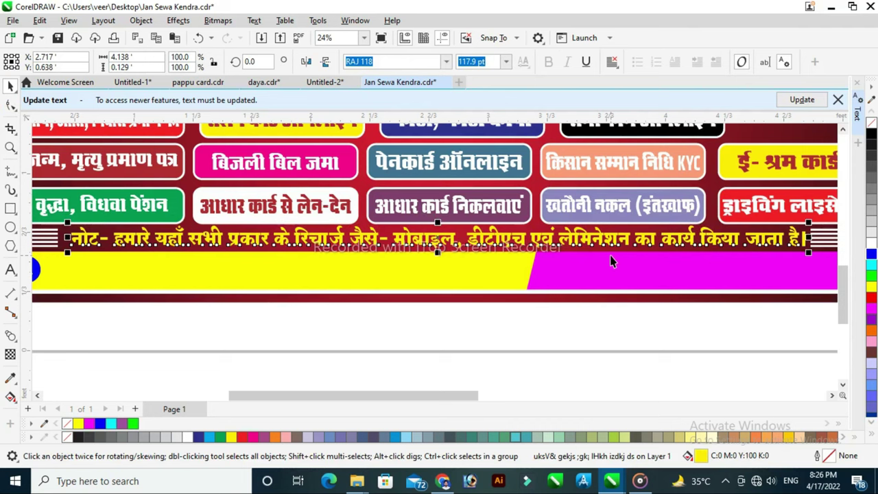
key("Left")
key("Left")
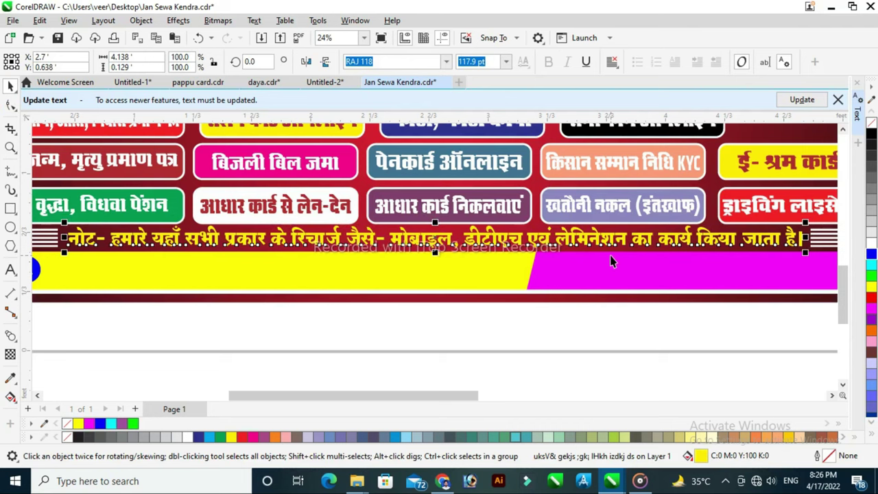
scroll(537, 295, "down", 1)
left_click(499, 344)
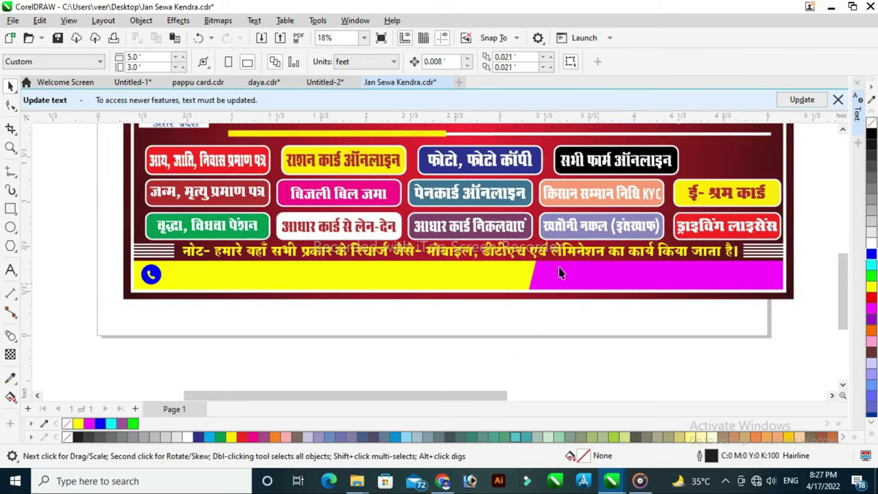
Step: Fill the note line beginning "नोट-" with white
left_click(648, 256)
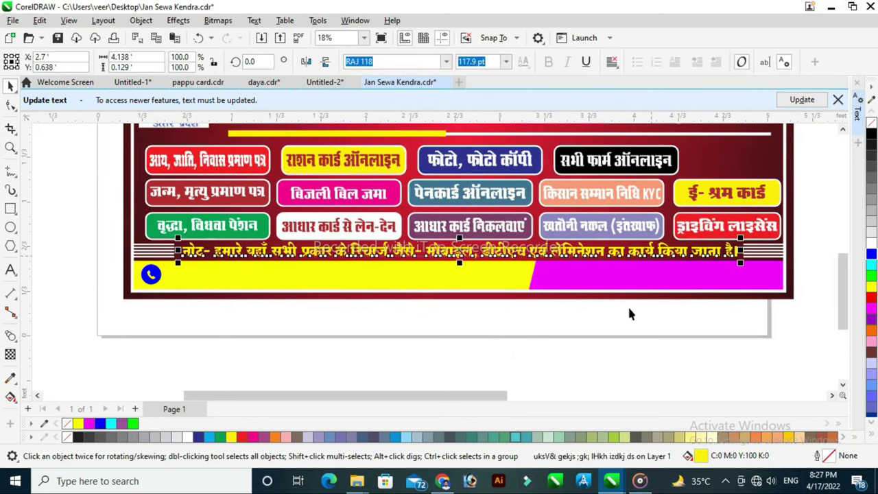
left_click(628, 304)
left_click(601, 260)
left_click(872, 244)
left_click(716, 321)
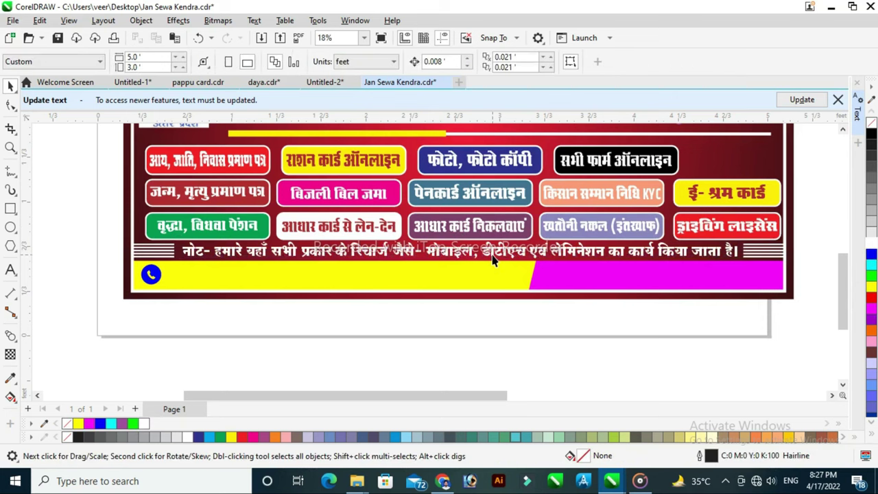
Step: Change the font of the whole note line to KBC_32
key("z")
left_click(465, 262)
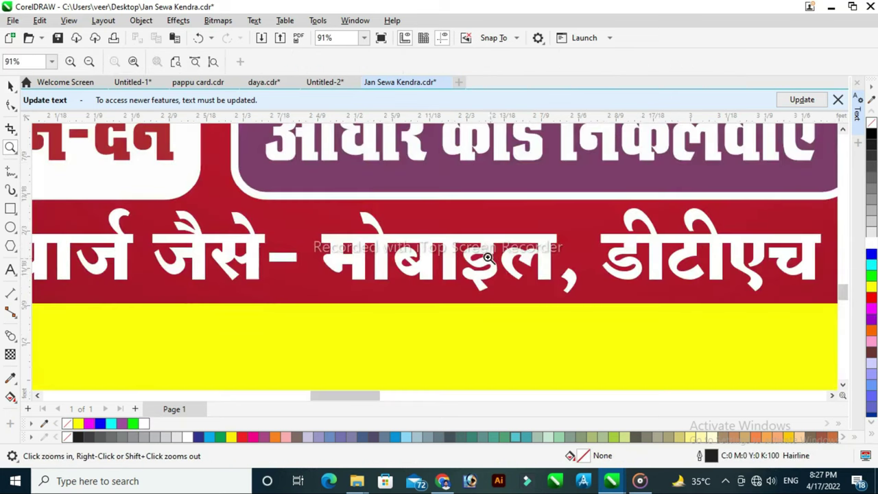
left_click(11, 270)
left_click(322, 254)
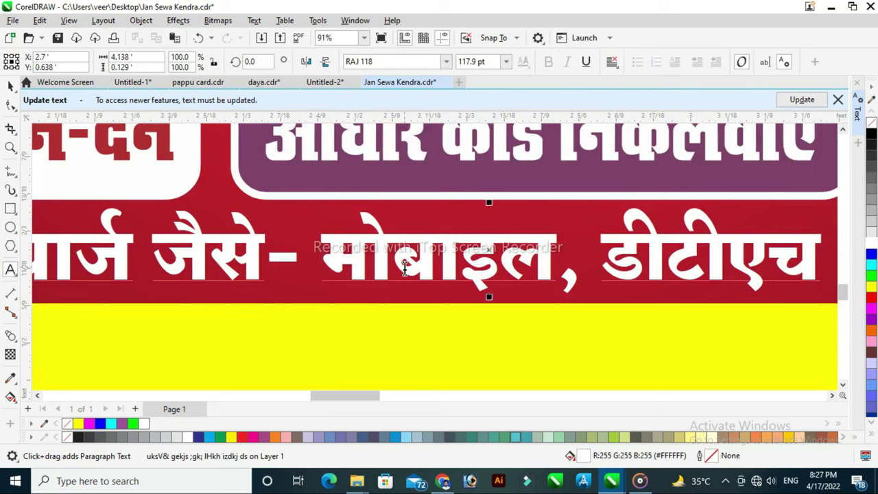
key("ctrl+a")
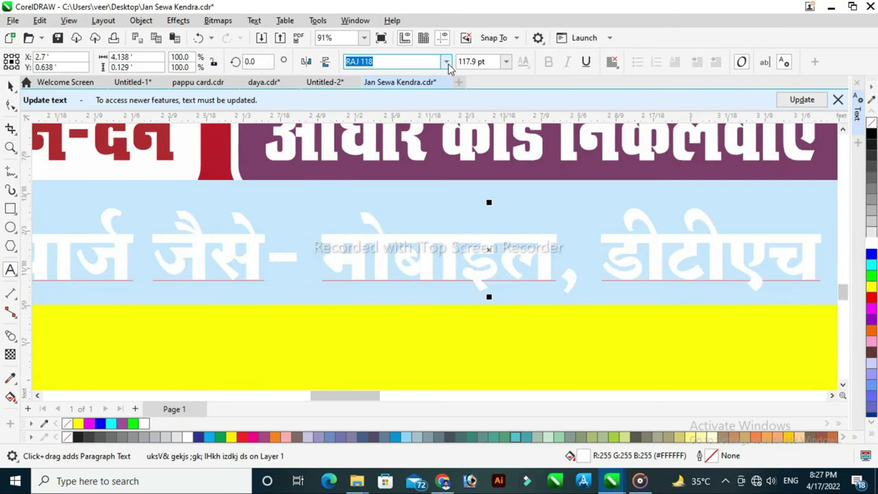
left_click(448, 63)
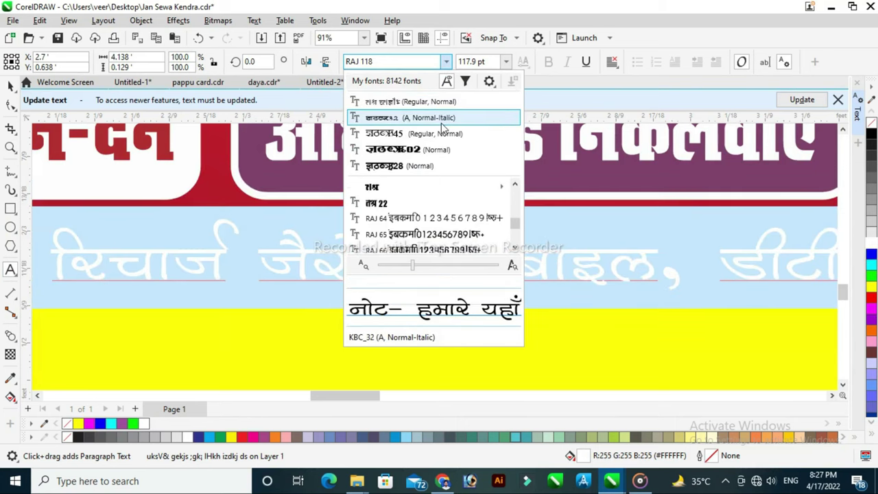
left_click(443, 119)
scroll(346, 275, "down", 2)
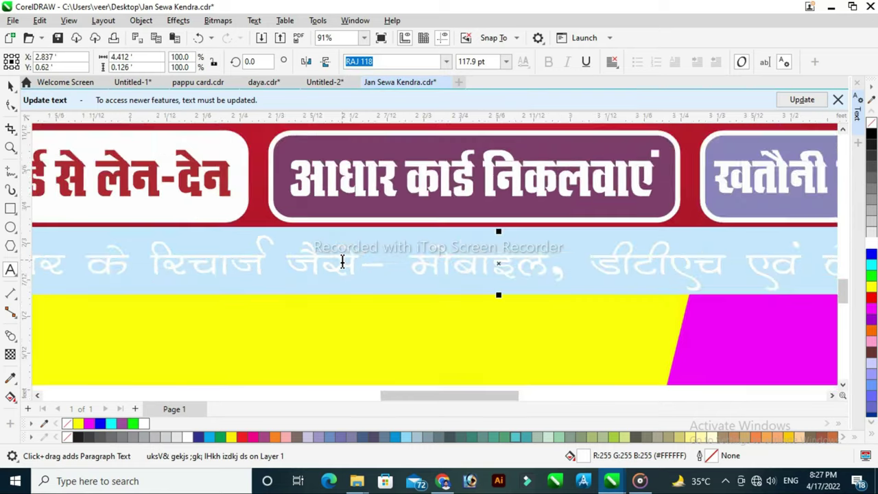
scroll(335, 262, "down", 1)
left_click(472, 264)
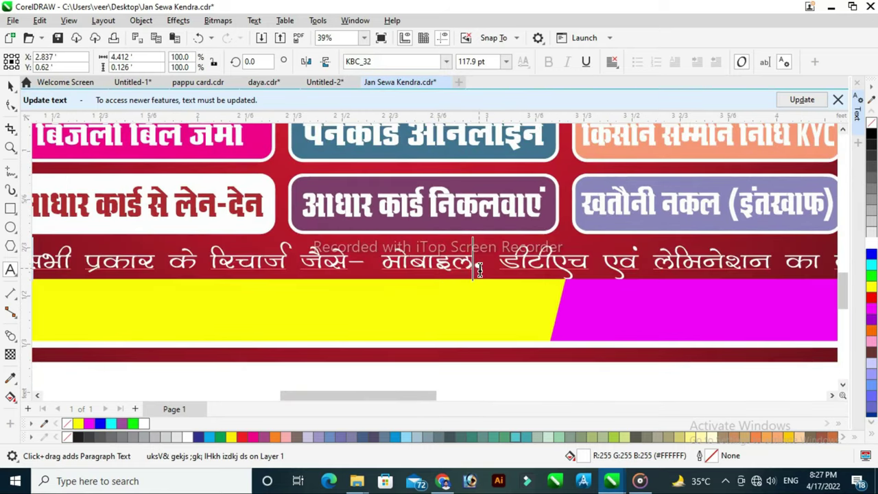
Step: Scale the note line down to about 110.9 pt so it fits between the white stripes
scroll(244, 269, "down", 1)
scroll(244, 270, "down", 2)
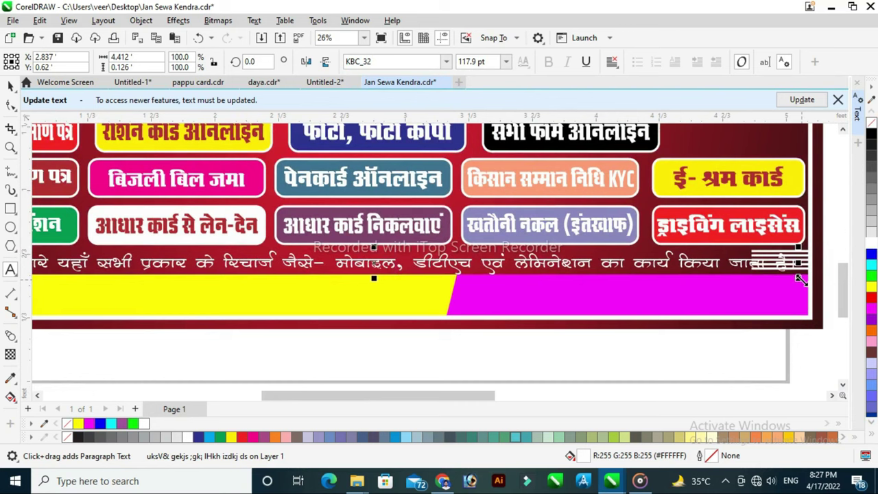
left_click_drag(798, 277, 748, 277)
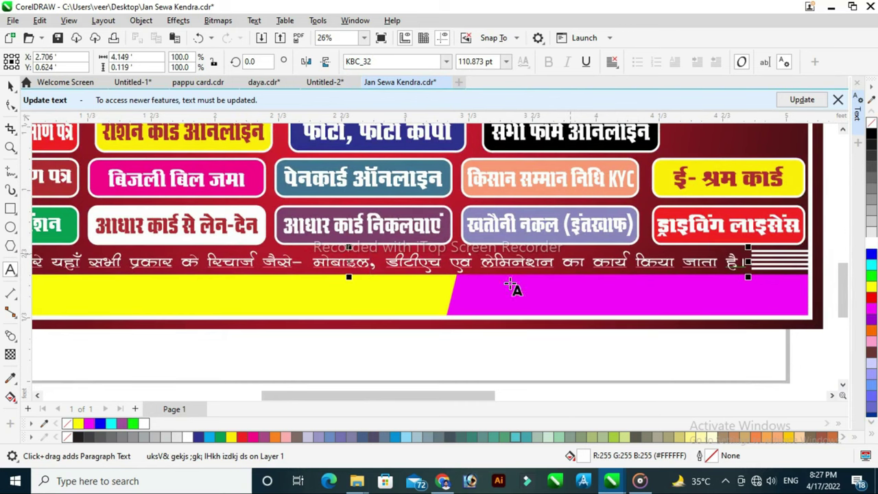
scroll(170, 283, "down", 4)
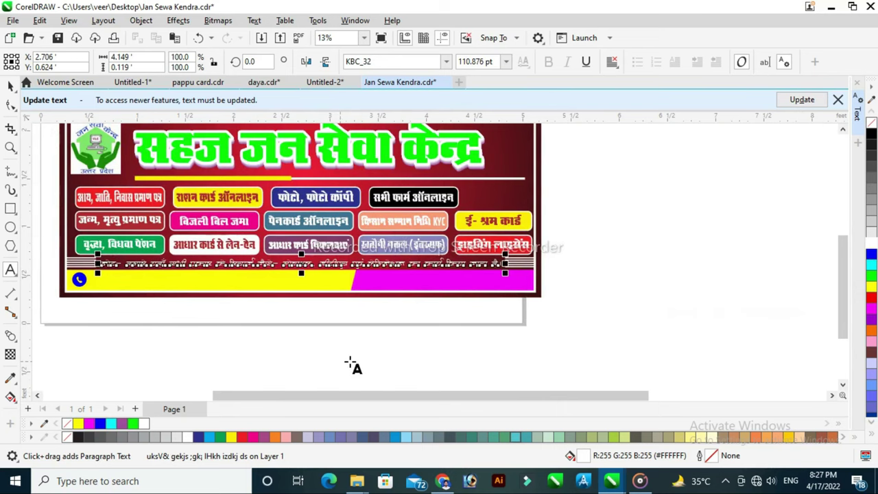
left_click(637, 241)
Step: Add a placeholder phone number made of zeros beside the blue phone icon on the yellow strip
left_click(11, 147)
left_click_drag(181, 249, 315, 306)
right_click(320, 263)
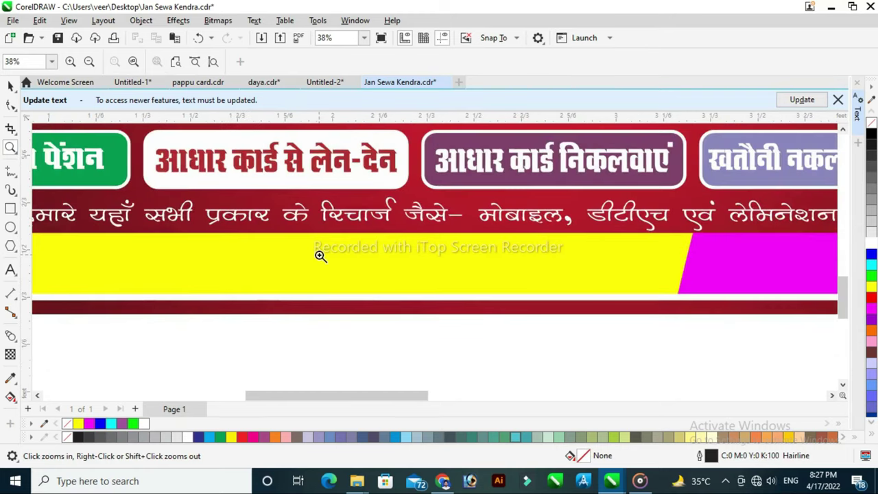
right_click(320, 263)
right_click(484, 184)
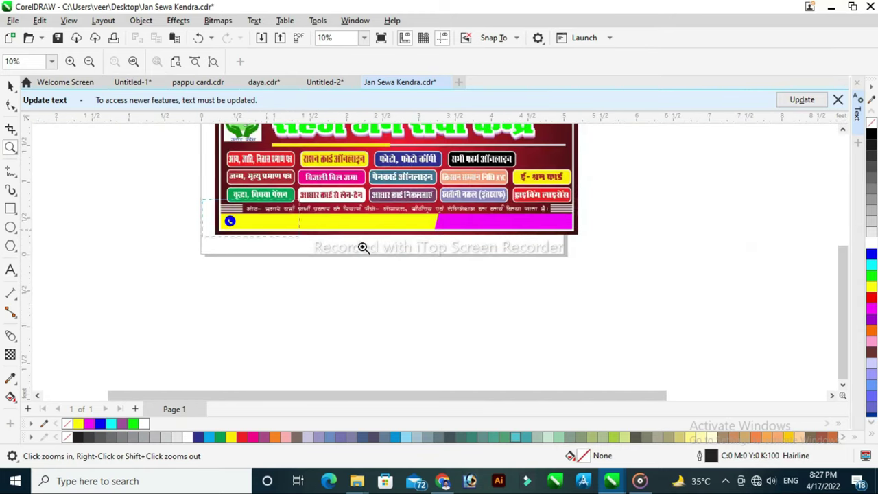
left_click(412, 248)
left_click(10, 269)
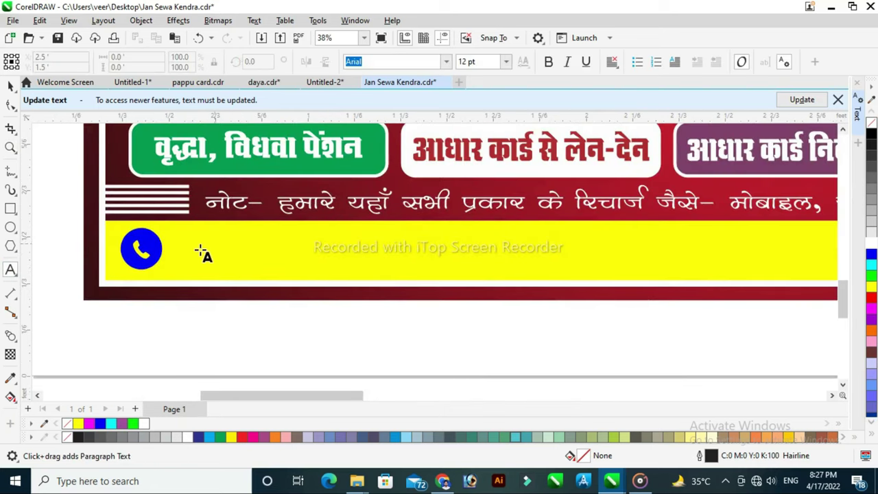
left_click(176, 251)
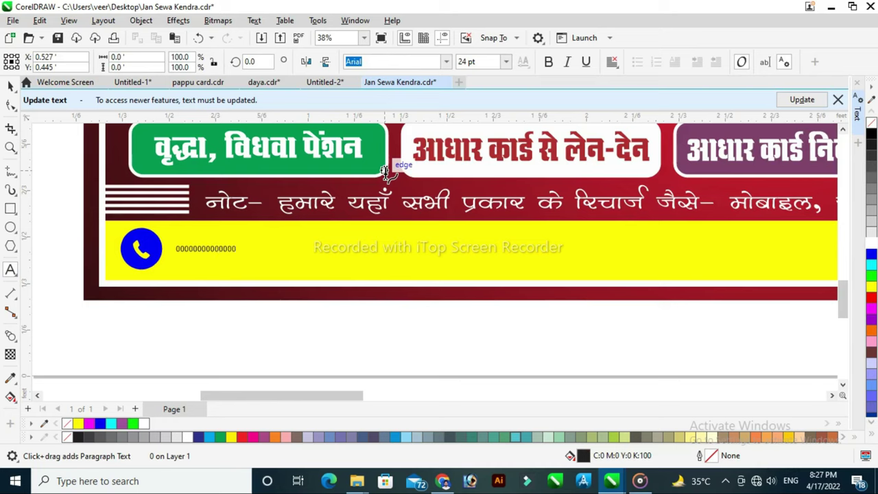
Step: Enlarge the placeholder phone number to about 118.5 pt and place it close beside the phone icon, vertically centred in the yellow strip
left_click_drag(240, 255, 397, 322)
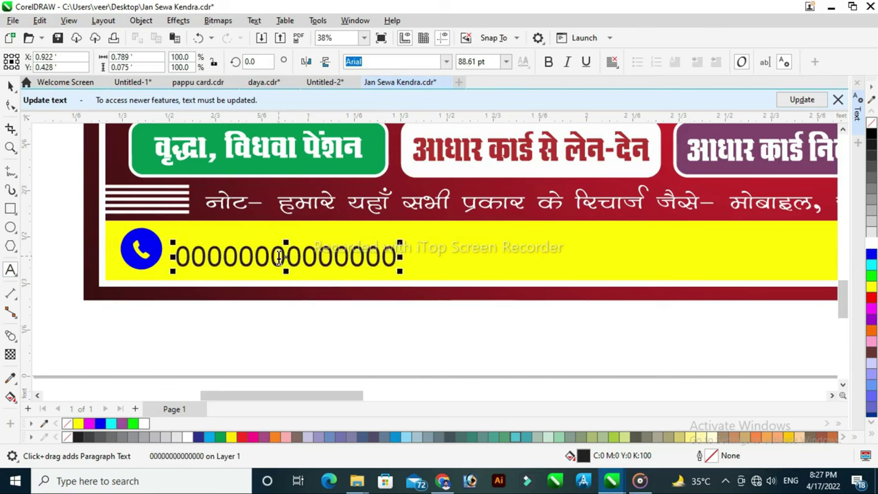
left_click_drag(285, 256, 277, 248)
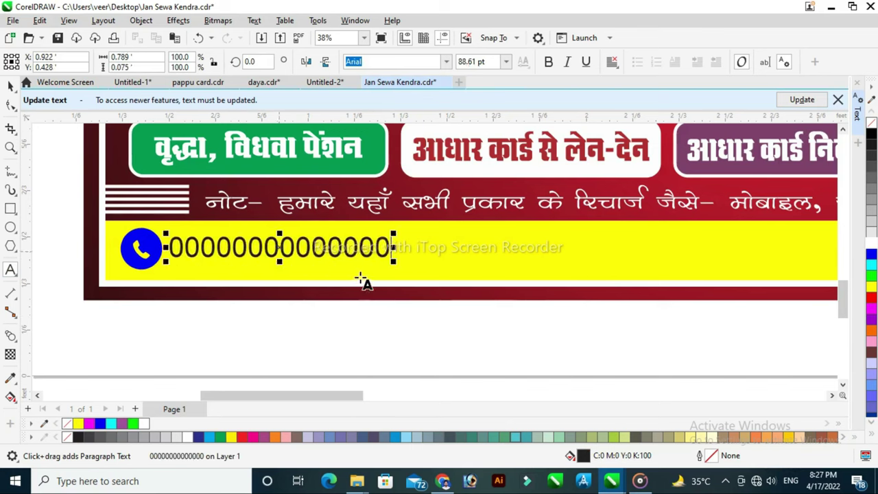
left_click_drag(402, 270, 433, 286)
scroll(148, 233, "down", 3)
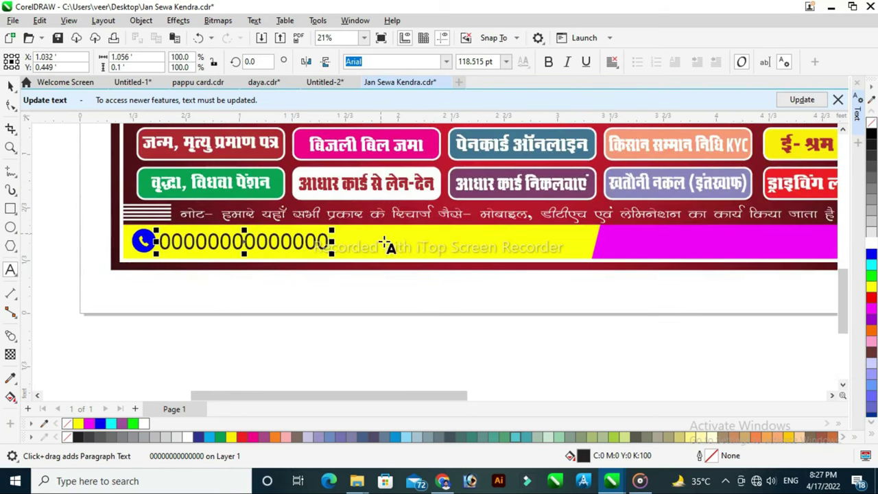
Step: Copy the "आधार कार्ड से लेन-देन" label text onto the magenta strip and fill the copy with white
left_click(10, 85)
left_click_drag(379, 180, 699, 239)
left_click(10, 148)
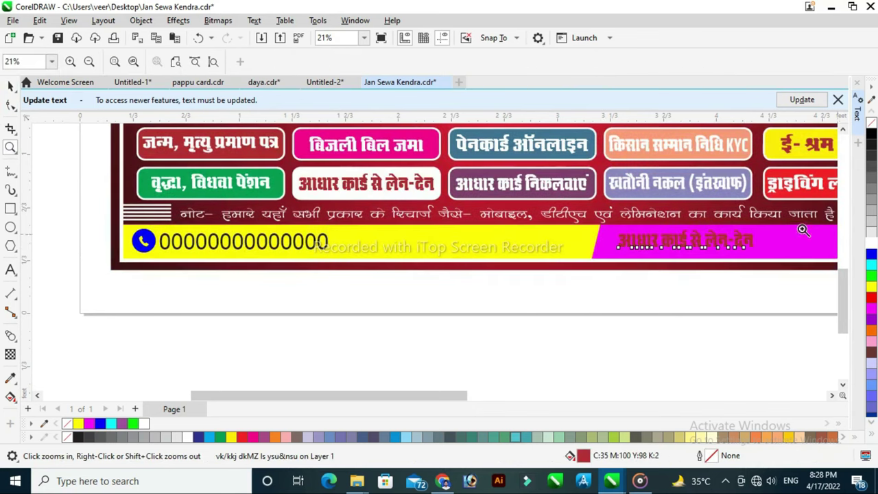
left_click_drag(593, 214, 807, 298)
left_click(10, 85)
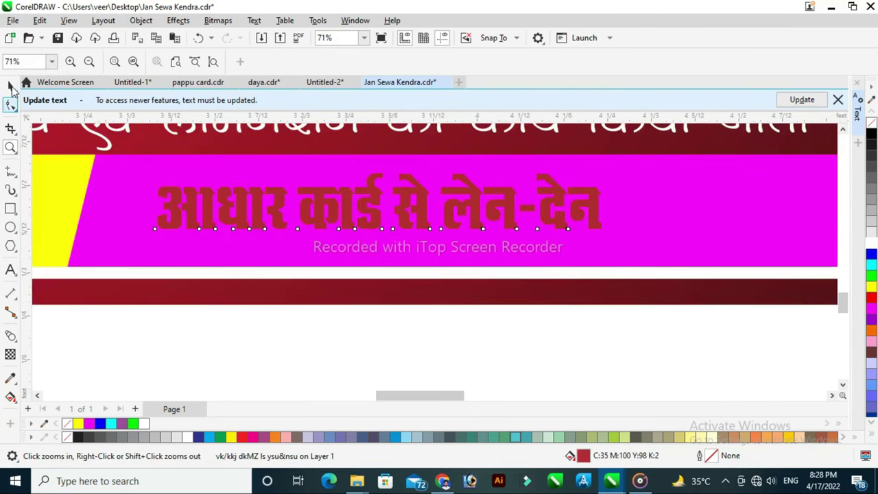
left_click(187, 437)
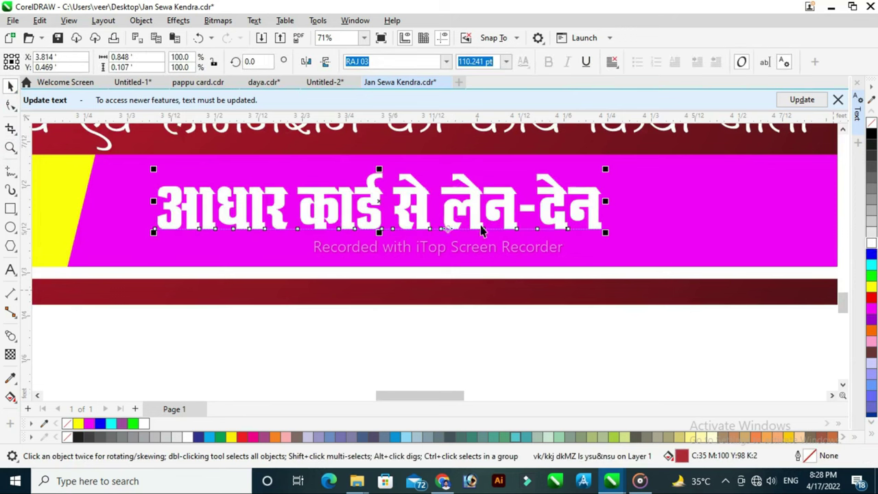
Step: Replace the copied white label text on the magenta strip with the shop's address line, beginning with "पता-"
left_click(10, 271)
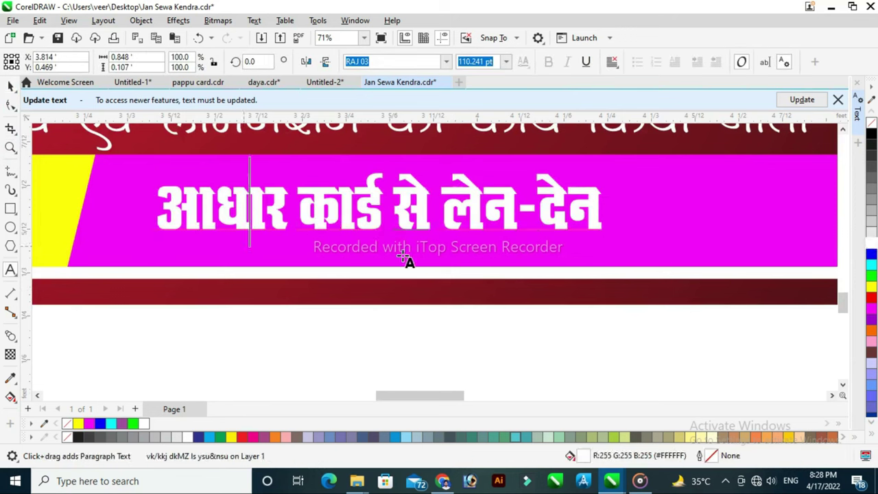
key("ctrl+a")
type("irk")
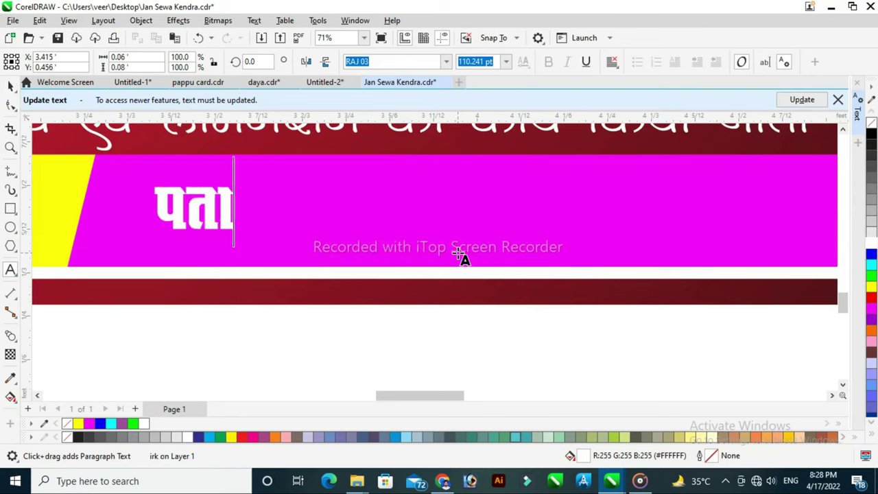
type("&")
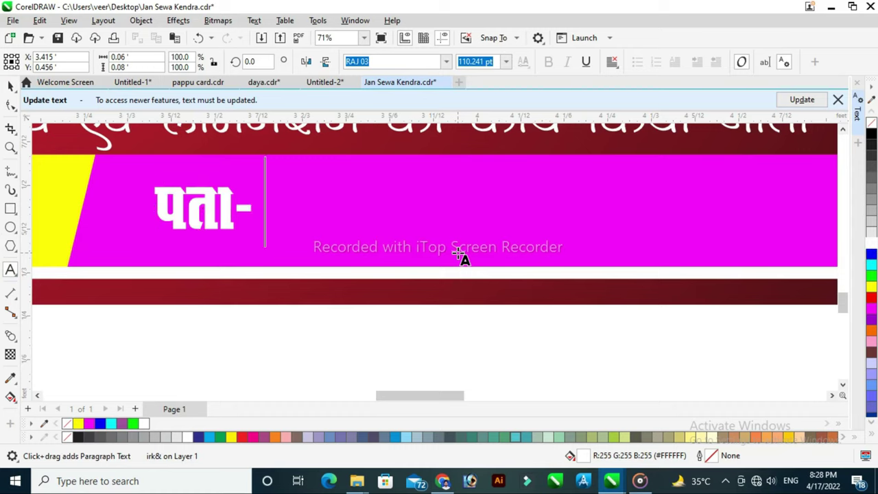
type(" fo")
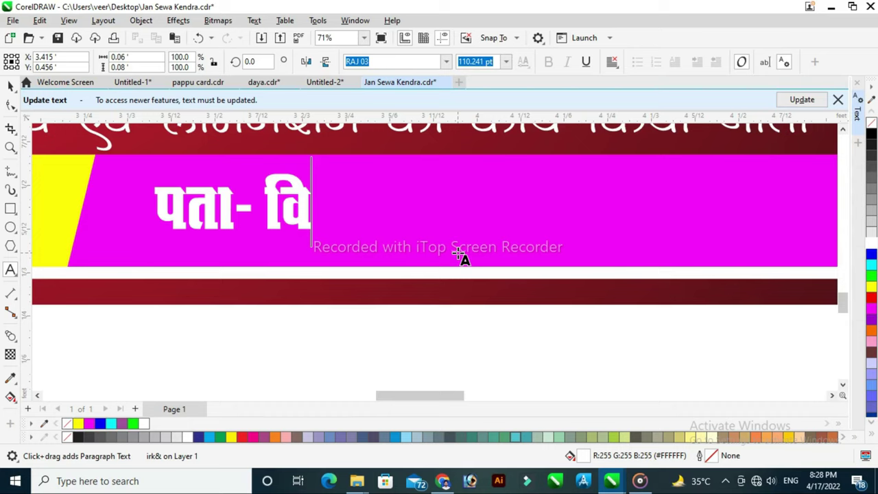
type("dzetks")
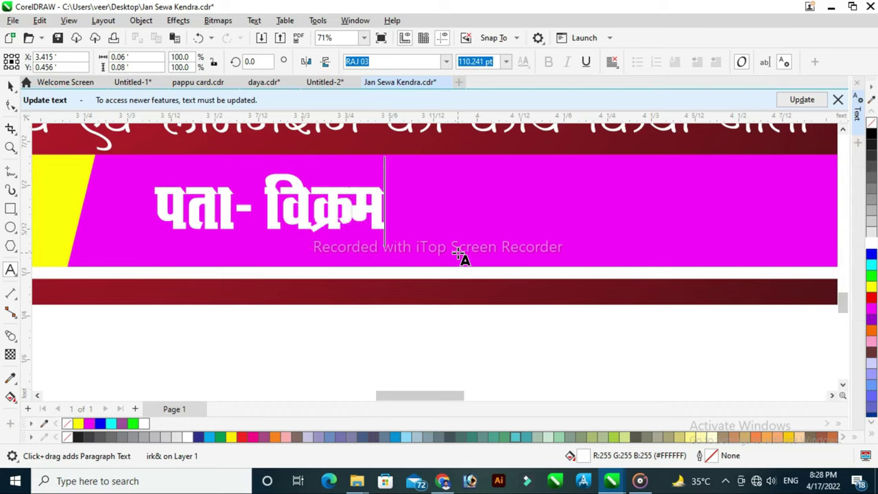
type("r")
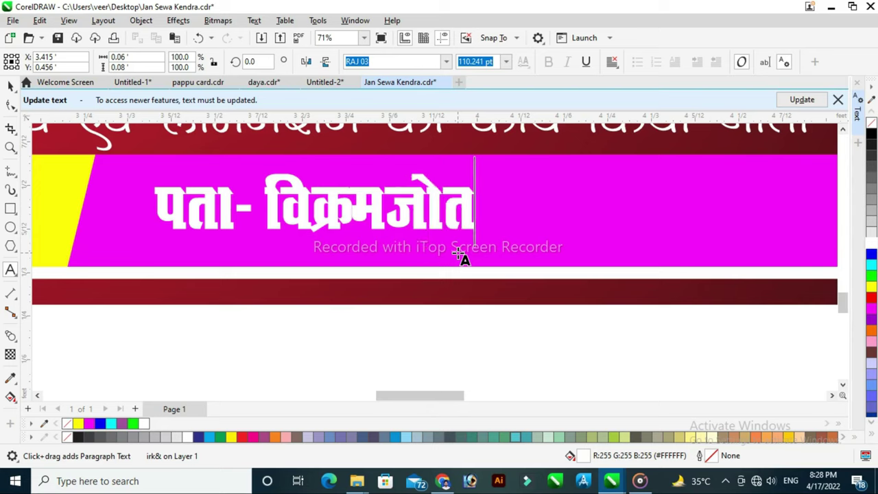
type(" c")
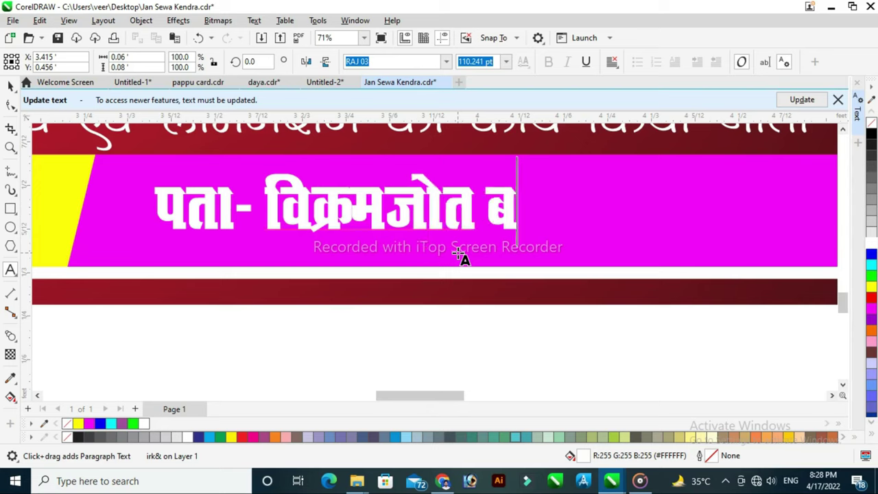
type("Lrh")
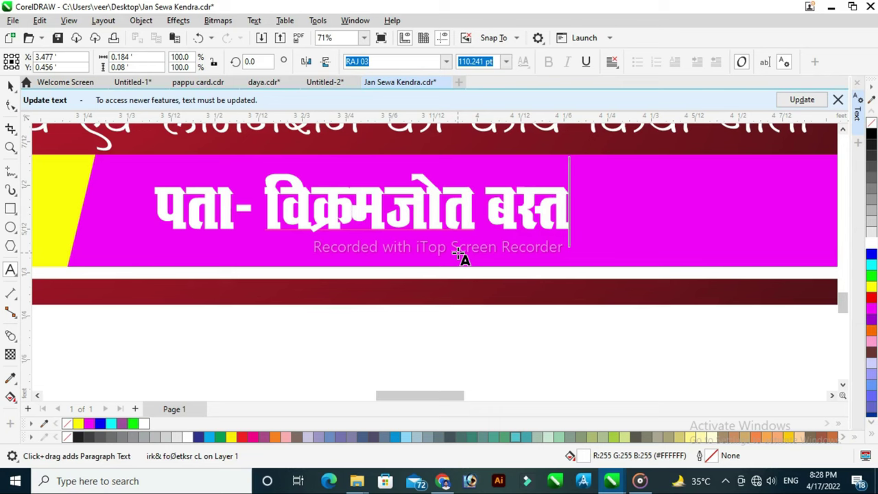
Step: Enlarge the address line to about 185.6 pt and centre it in the magenta strip
scroll(439, 199, "down", 2)
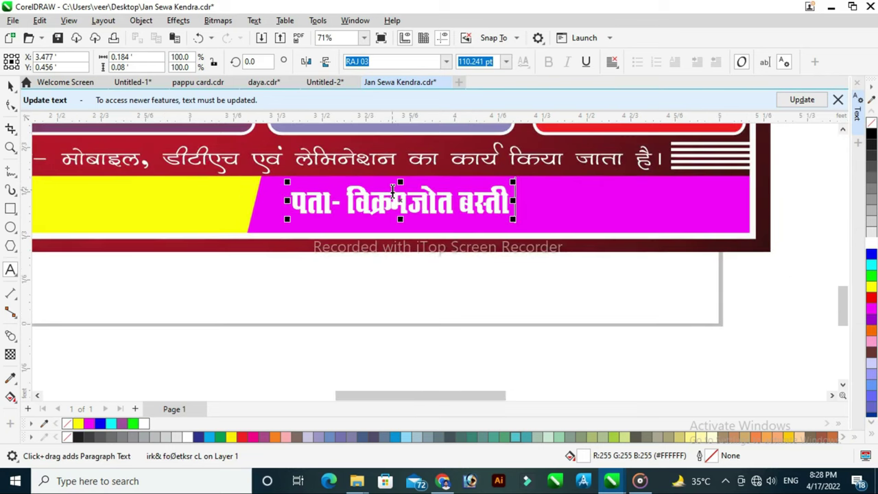
left_click_drag(513, 219, 566, 241)
left_click_drag(404, 205, 478, 204)
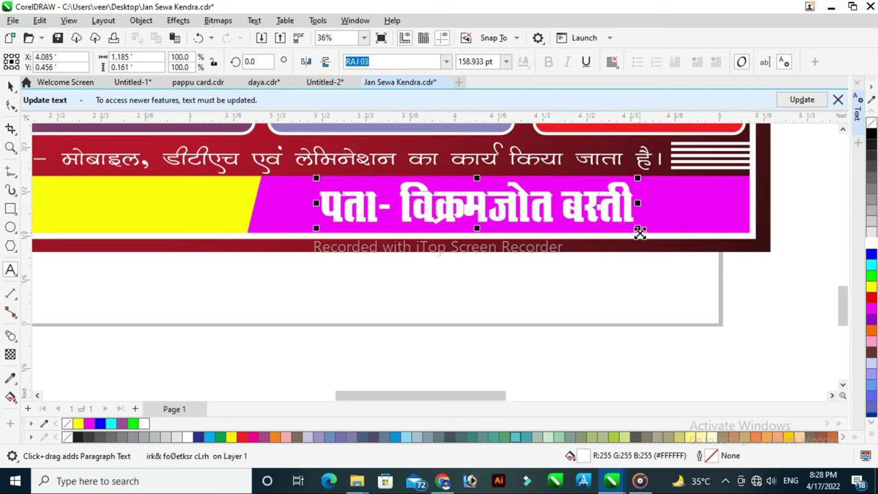
left_click_drag(638, 228, 664, 251)
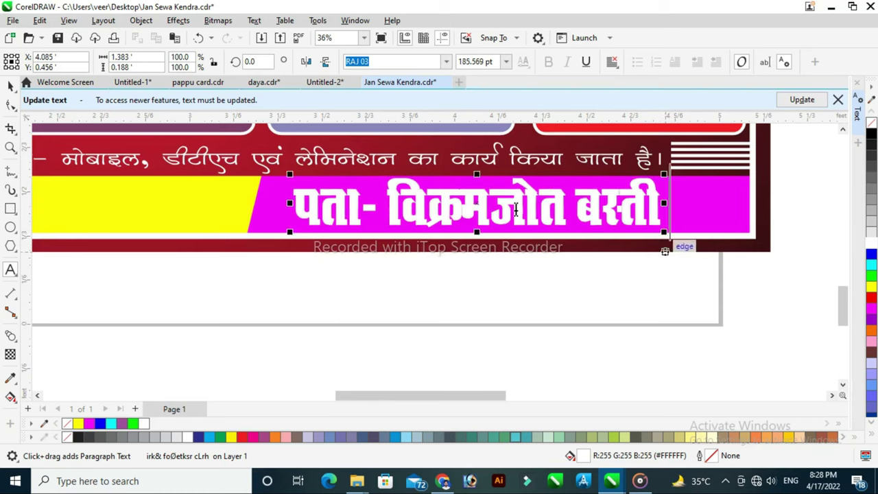
left_click_drag(474, 196, 483, 198)
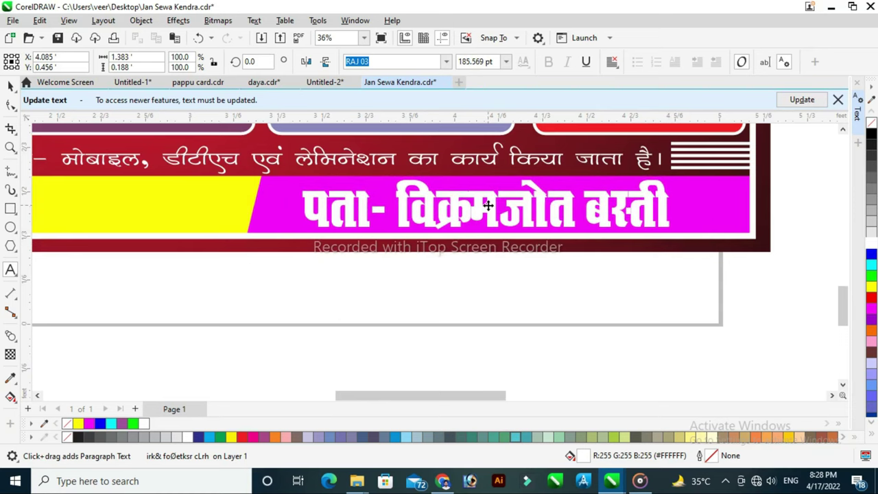
scroll(496, 243, "down", 5)
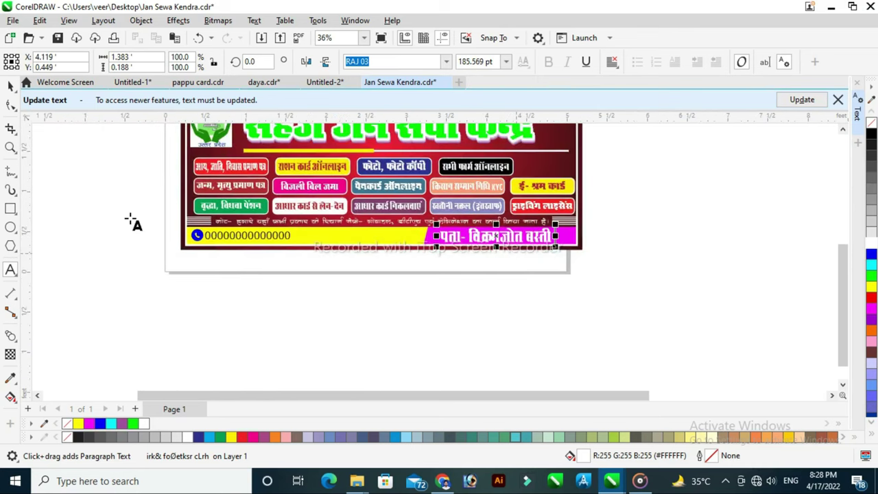
left_click(10, 85)
left_click(90, 212)
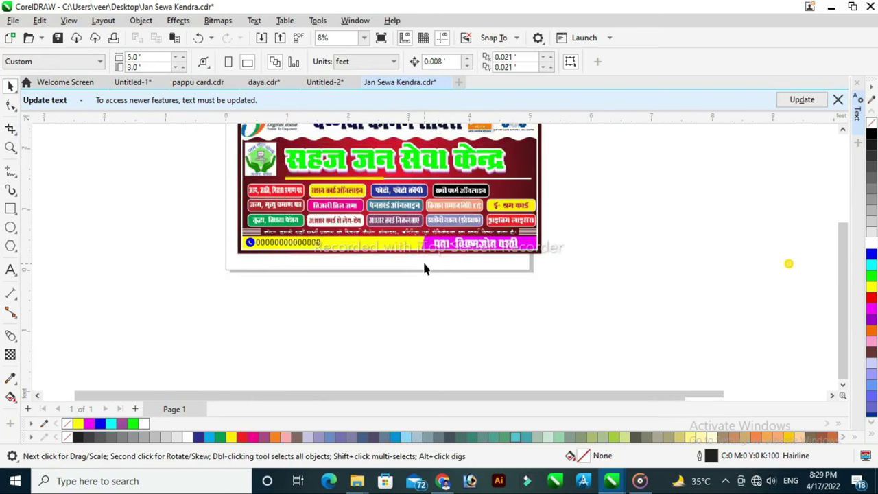
Step: Apply a vertical linear fountain fill to the "सहज जन सेवा केन्द्र" heading, running from green at the top to white below
scroll(423, 269, "up", 2)
scroll(425, 268, "down", 4)
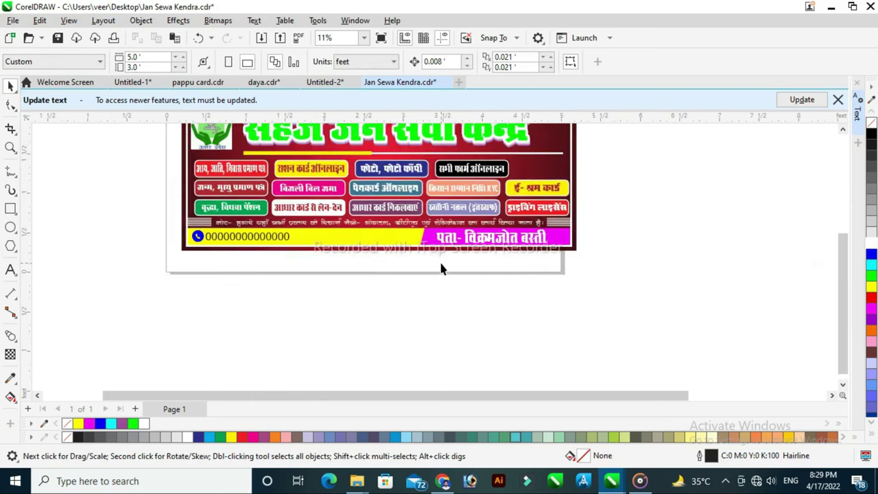
left_click(10, 148)
left_click_drag(283, 138, 544, 190)
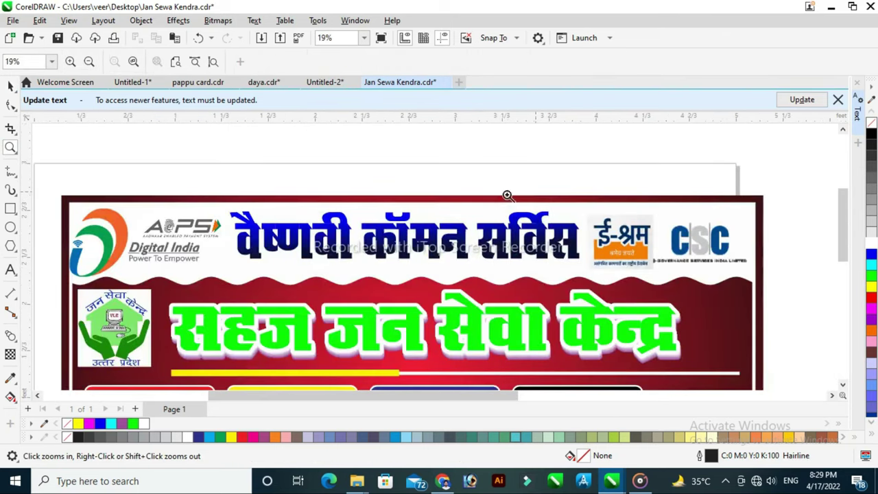
left_click_drag(244, 288, 420, 361)
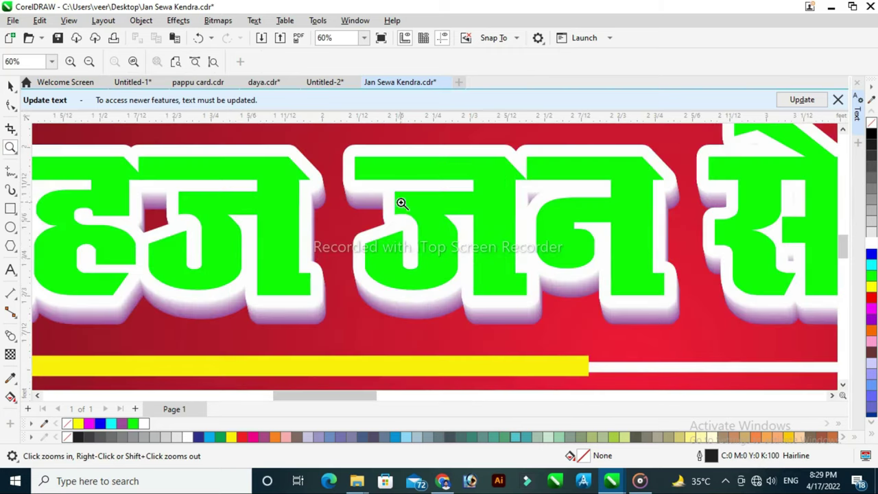
left_click(439, 264)
right_click(362, 274)
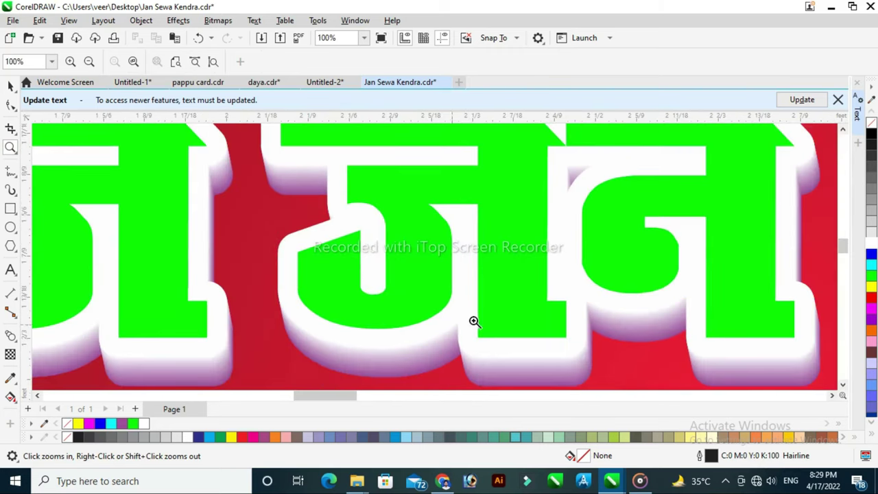
left_click(11, 86)
left_click(441, 241)
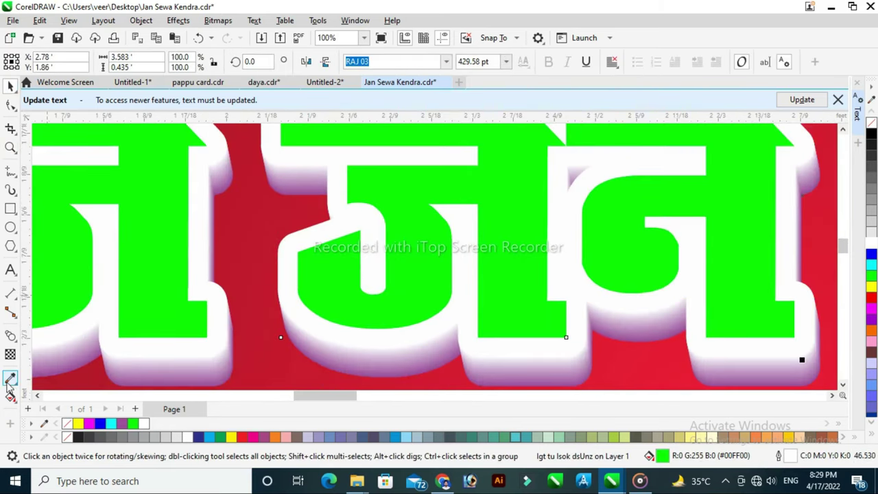
left_click_drag(498, 158, 500, 267)
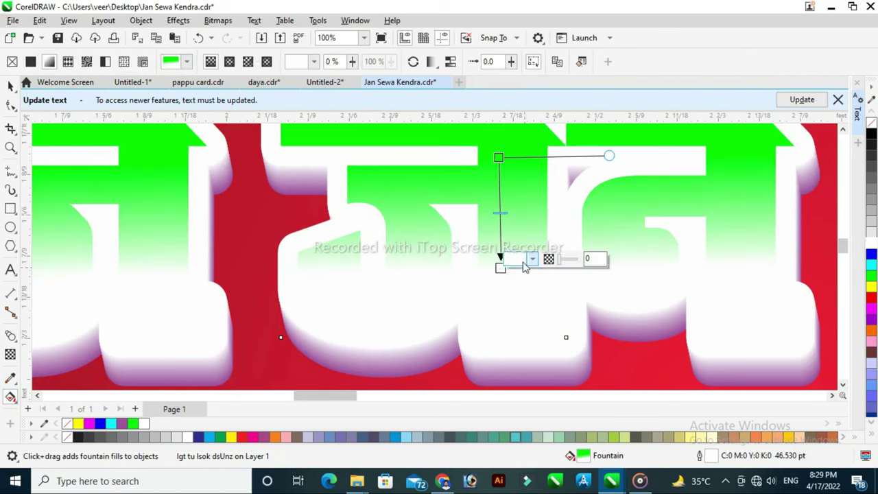
Step: Set the lower end colour of the heading's fountain fill to near-black green, C 76, M 56, Y 77, K 79
left_click(522, 261)
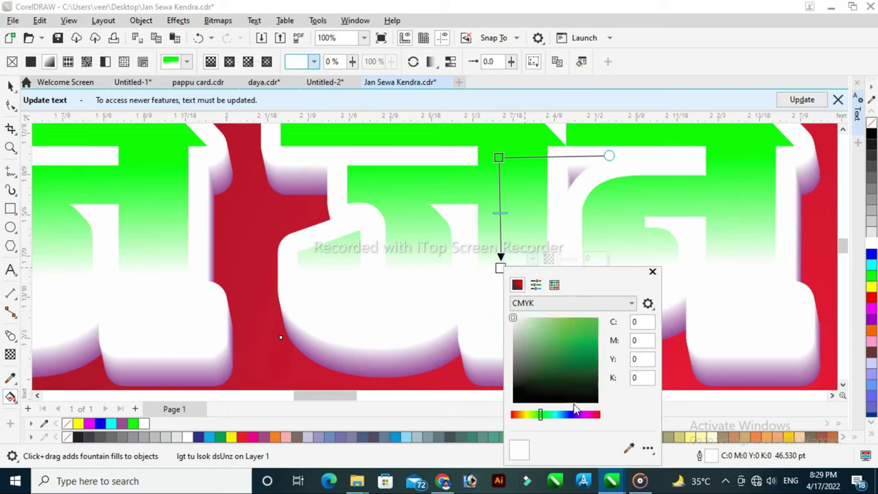
left_click(591, 389)
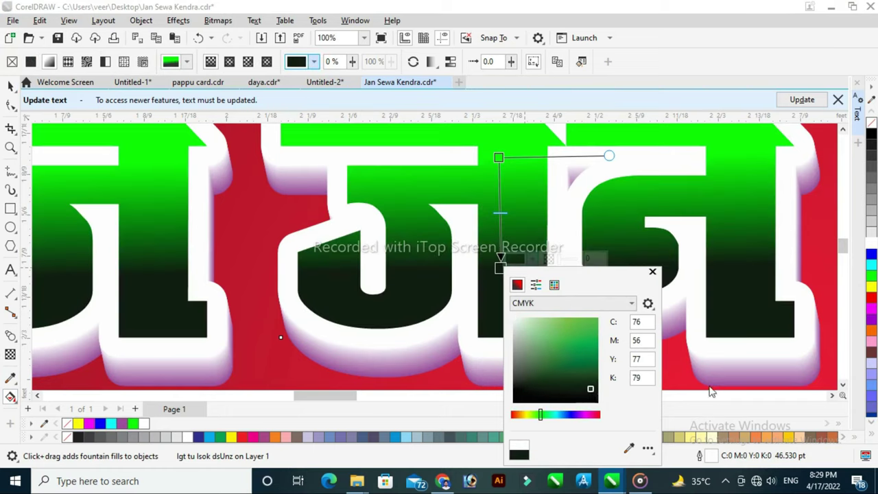
scroll(344, 240, "down", 3)
scroll(343, 240, "down", 5)
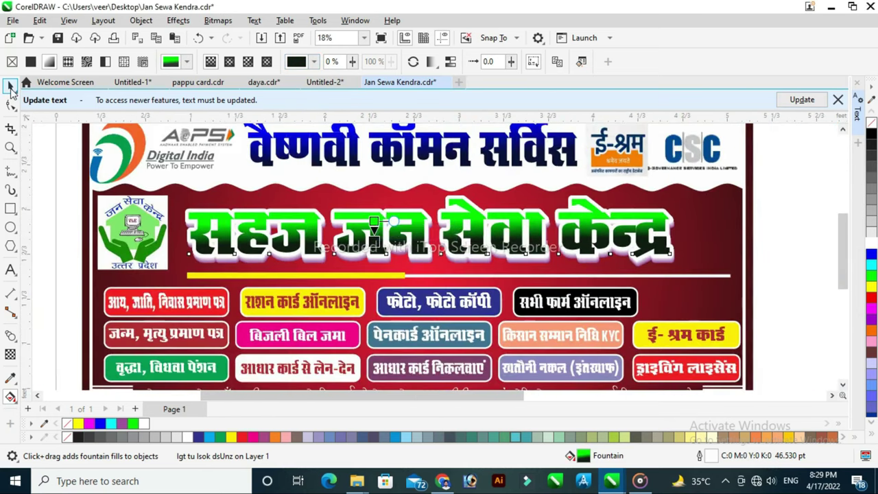
key("space")
left_click(48, 147)
scroll(328, 199, "down", 2)
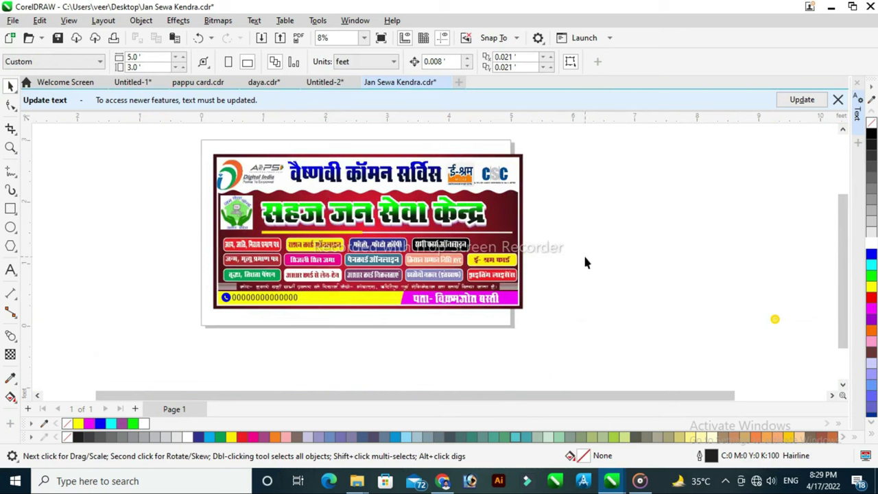
Step: Select all objects of the finished banner
left_click_drag(193, 139, 553, 332)
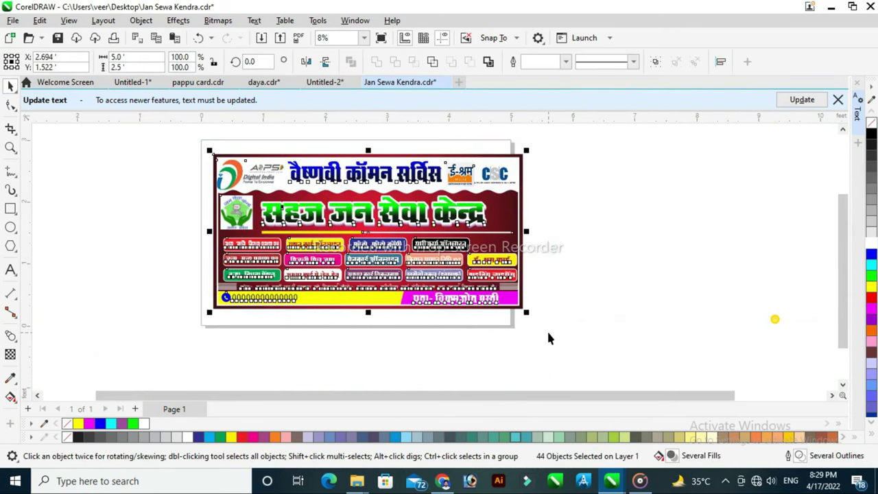